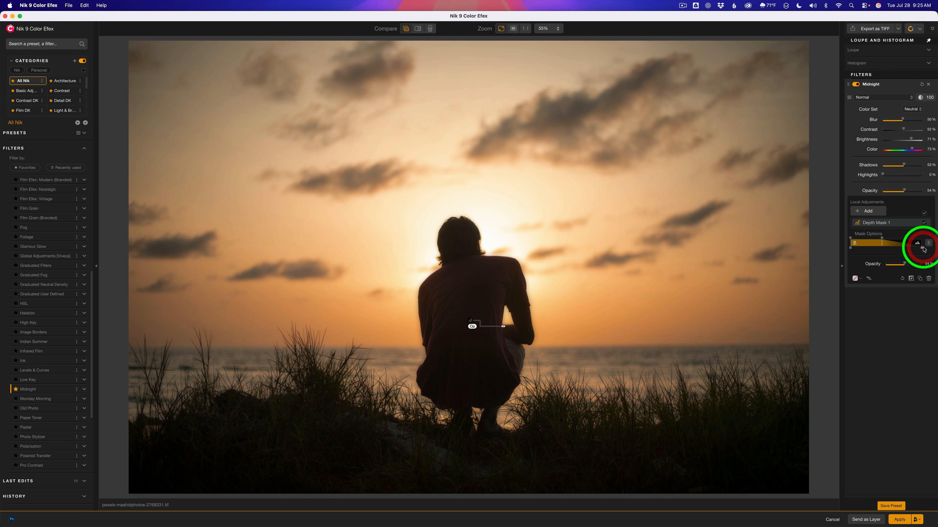
- Set Midnight's Shadows to 38% and Opacity to 66%, and compare before and after in a split view
left_click_drag(903, 165, 908, 192)
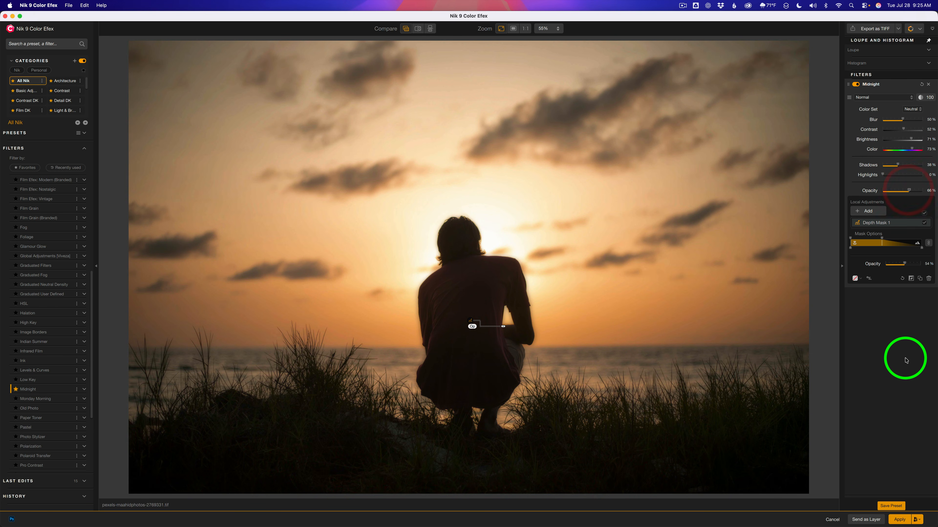
left_click(417, 28)
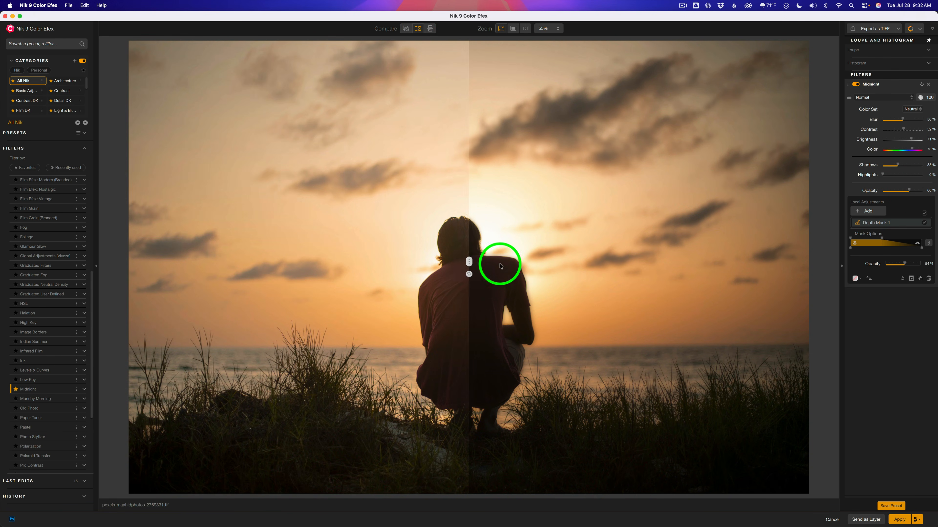
left_click_drag(499, 261, 105, 314)
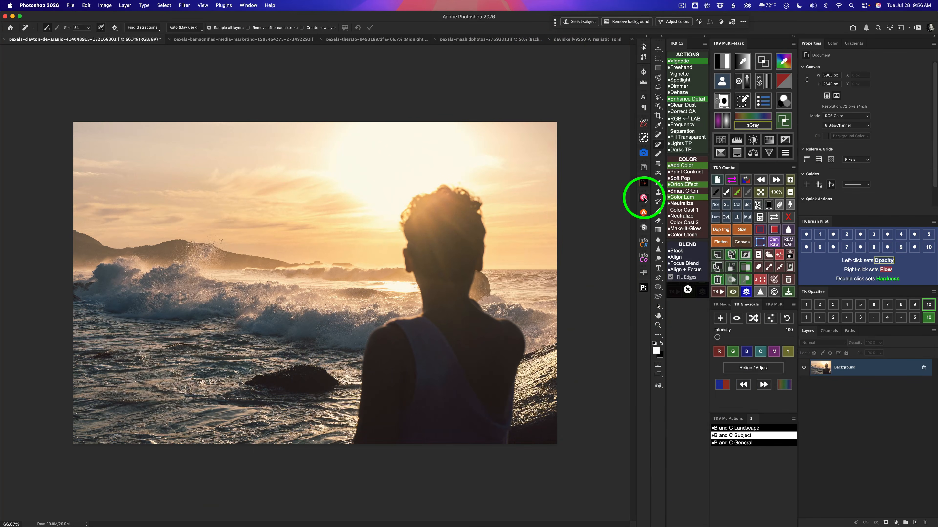
- Open the seaside sunset photo from Photoshop in Nik 9 Color Efex and apply the Midnight filter
left_click(643, 199)
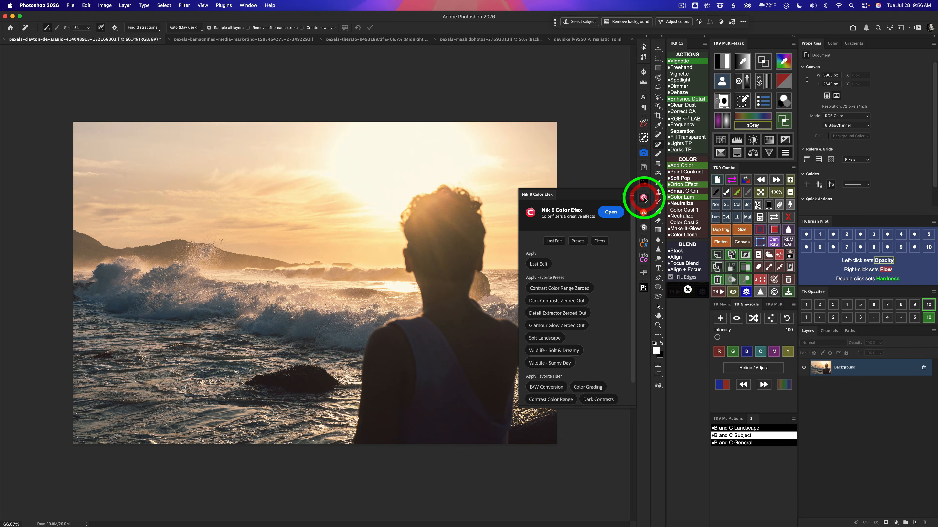
left_click(616, 213)
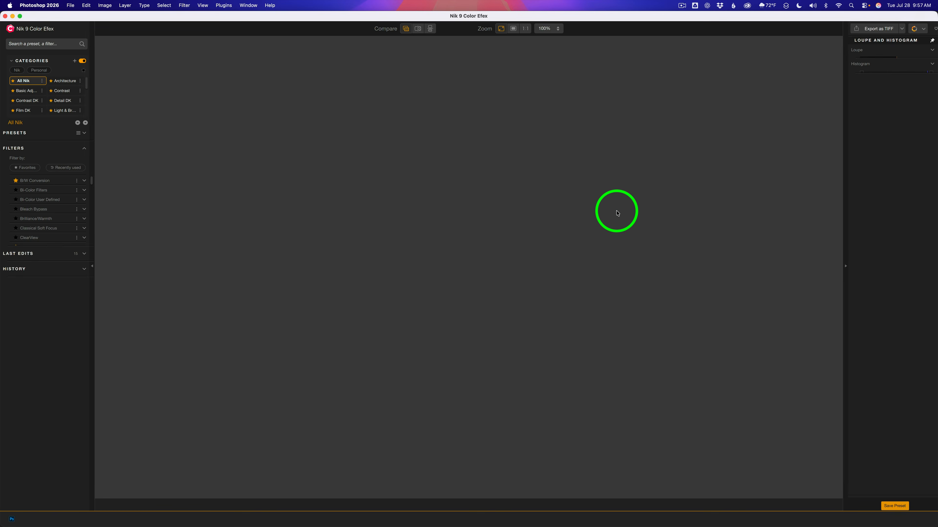
scroll(48, 333, "down", 10)
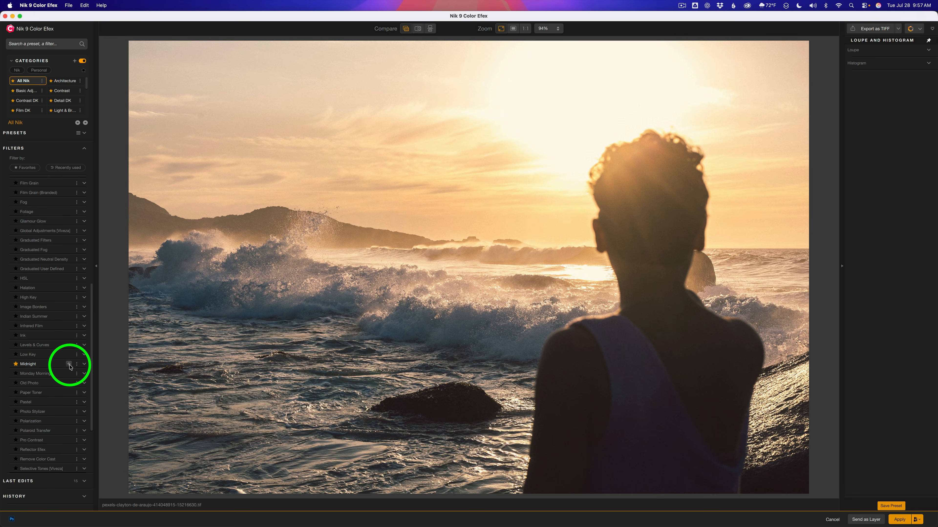
left_click(69, 364)
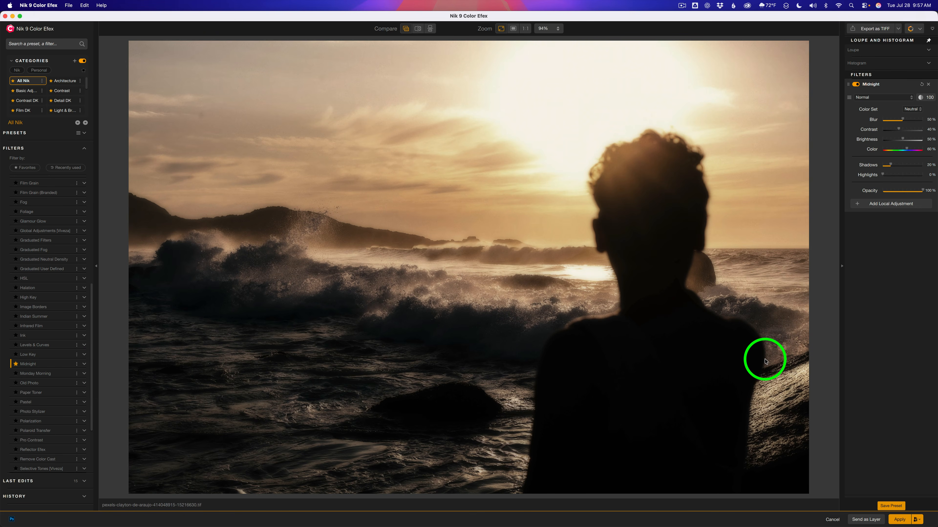
- Compare the photo with and without Midnight, and review its color sets and presets, keeping 01 - Neutral
left_click(856, 85)
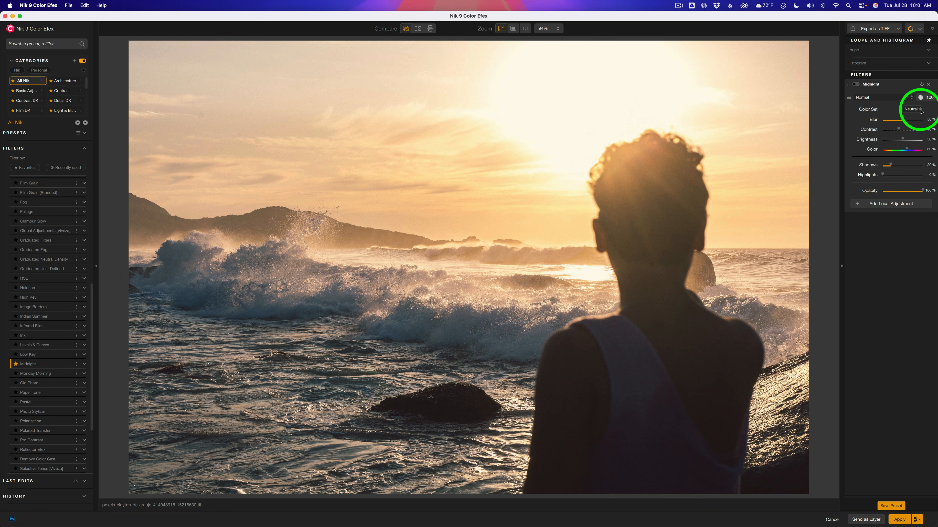
left_click(856, 84)
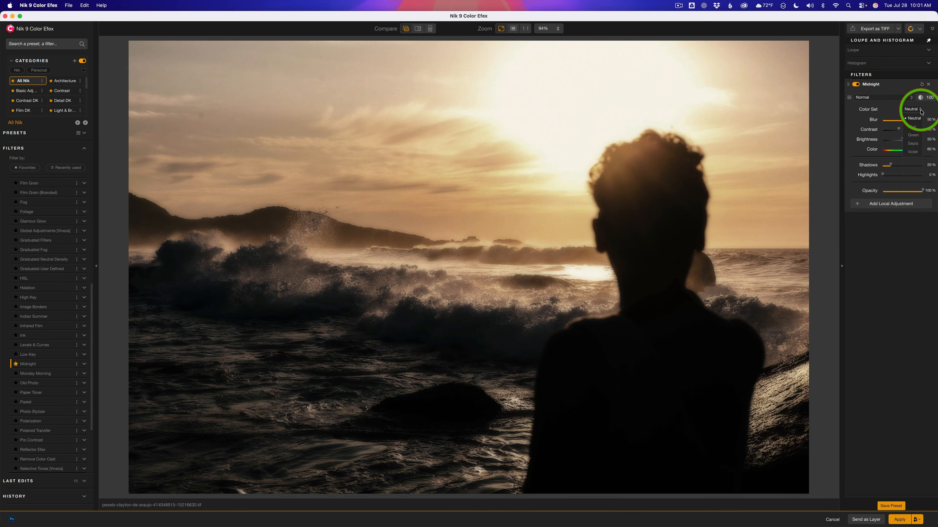
left_click(920, 110)
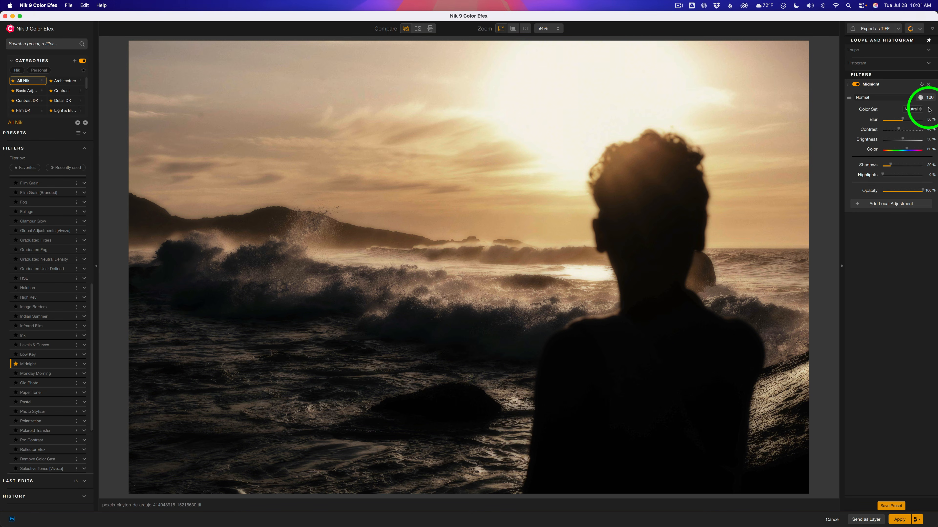
left_click(850, 98)
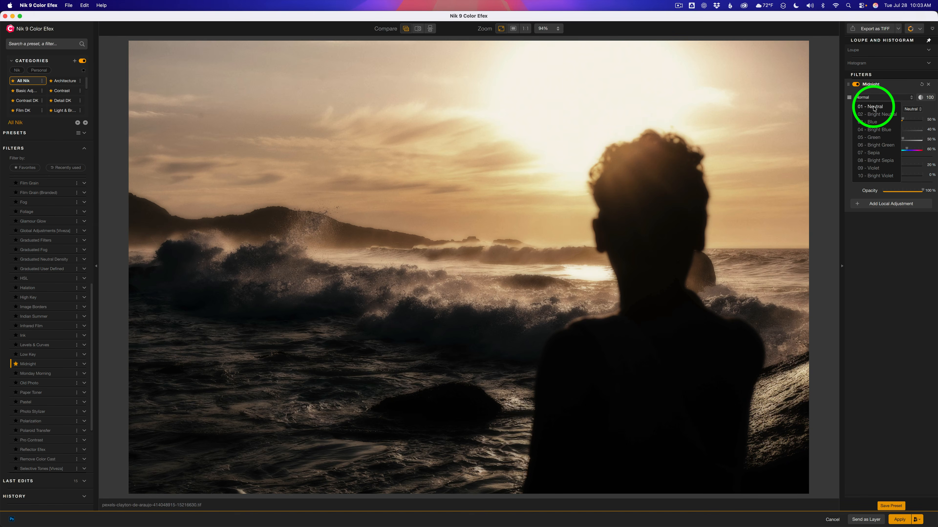
left_click(874, 107)
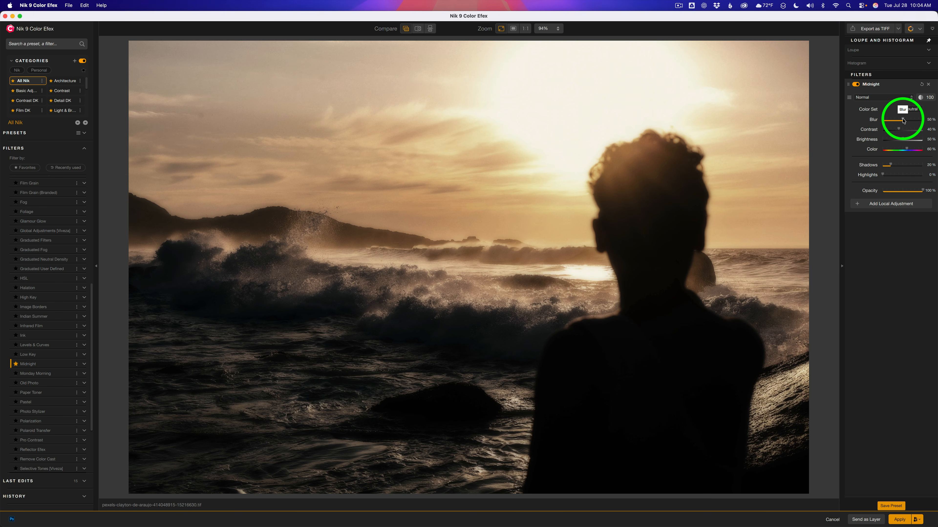
- Try Midnight with Blur at 38%, Contrast at 40%, Brightness at 40% and Color at 59%
left_click_drag(903, 120, 927, 123)
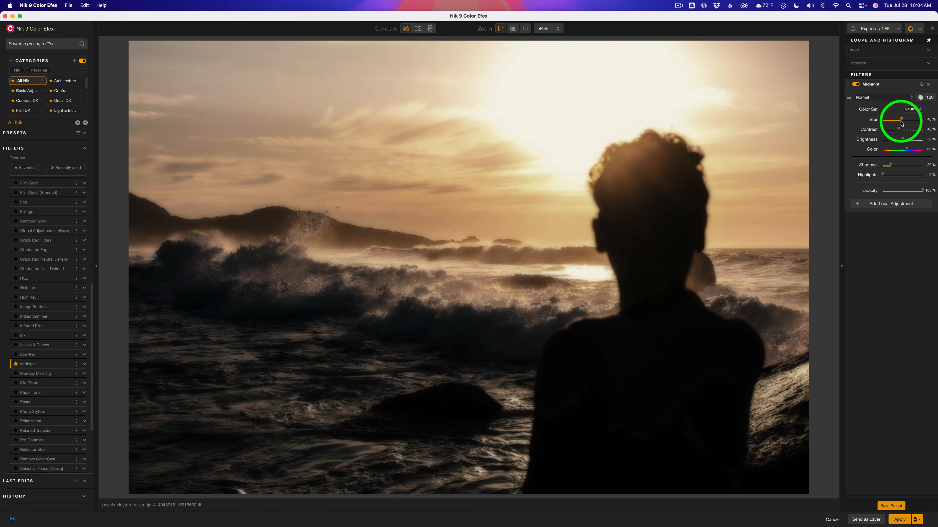
mouse_move(901, 123)
left_mouse_down()
mouse_move(913, 124)
mouse_move(882, 123)
mouse_move(900, 123)
left_mouse_up()
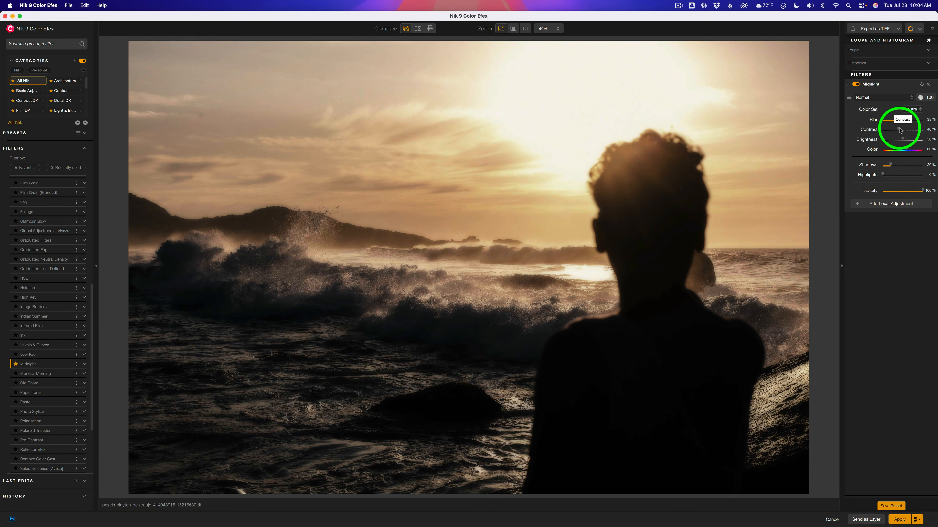
mouse_move(900, 129)
left_mouse_down()
mouse_move(922, 132)
mouse_move(881, 132)
mouse_move(907, 133)
left_mouse_up()
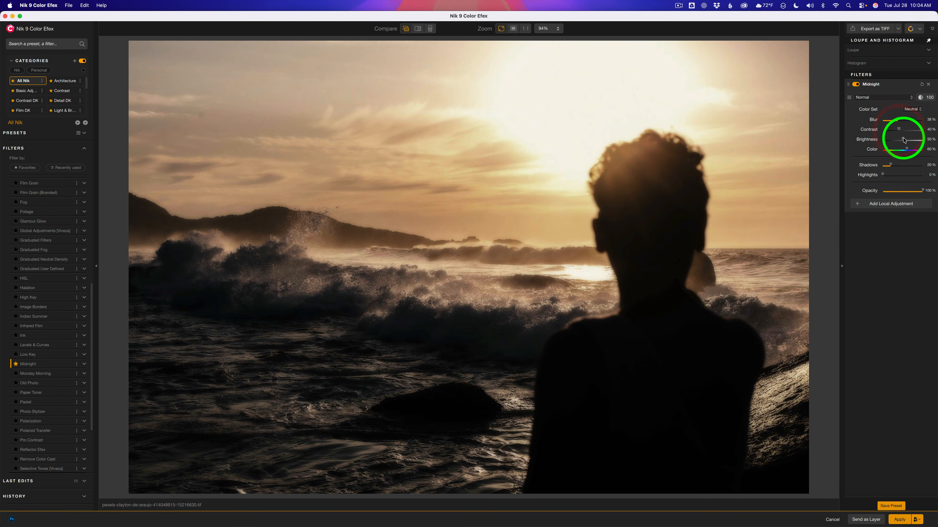
mouse_move(903, 140)
left_mouse_down()
mouse_move(914, 140)
mouse_move(899, 139)
left_mouse_up()
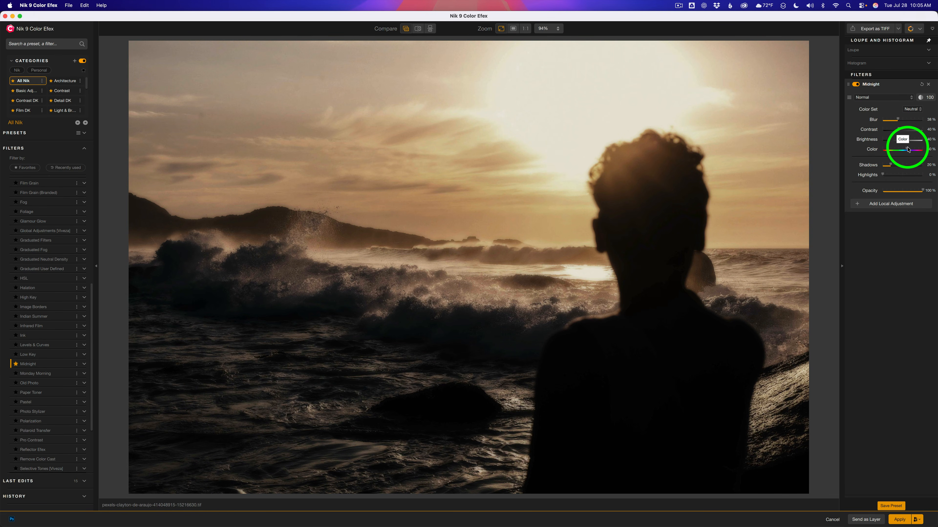
mouse_move(909, 150)
left_mouse_down()
mouse_move(884, 149)
mouse_move(906, 150)
left_mouse_up()
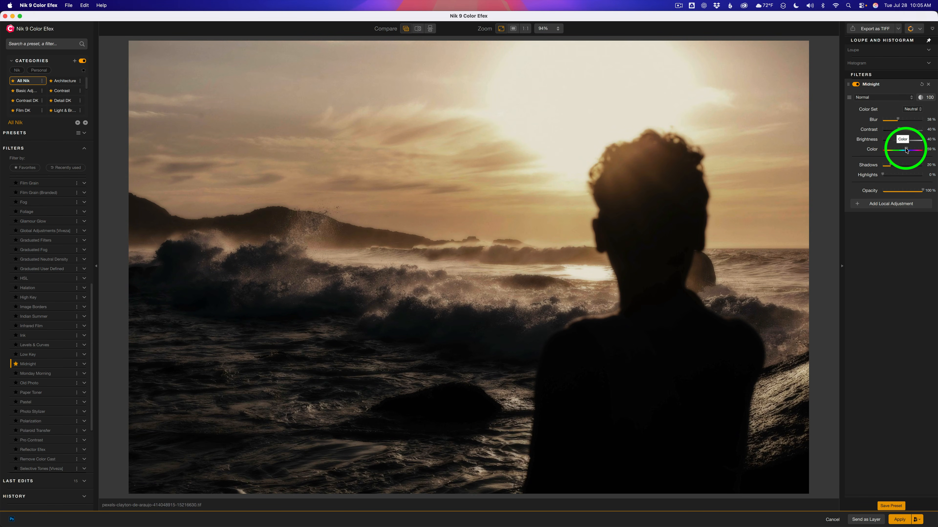
- Try Shadows at 51% and Highlights at 21% with reduced Opacity, and reset the Midnight filter to its defaults
left_click(890, 165)
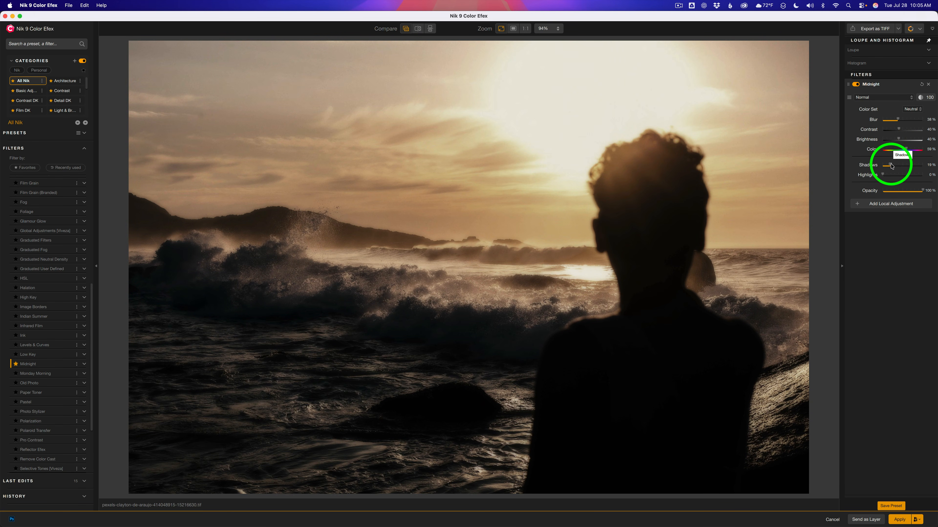
mouse_move(893, 165)
left_mouse_down()
mouse_move(918, 166)
mouse_move(884, 167)
mouse_move(902, 166)
mouse_move(894, 176)
mouse_move(921, 176)
mouse_move(891, 175)
left_mouse_up()
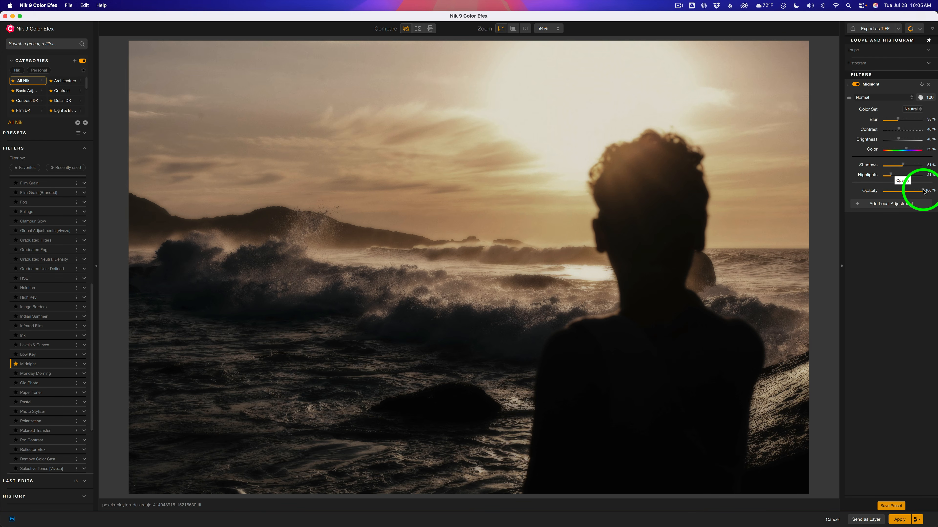
left_click_drag(924, 191, 907, 192)
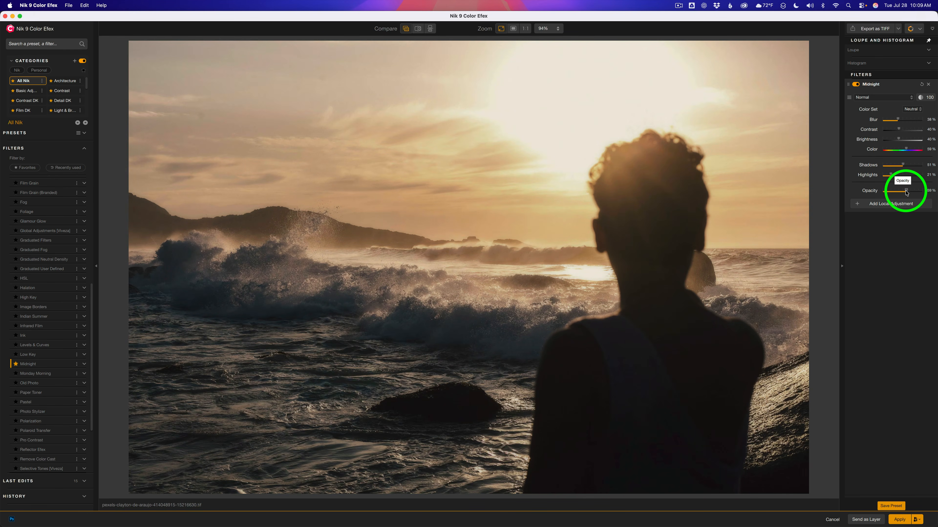
left_click_drag(904, 191, 926, 193)
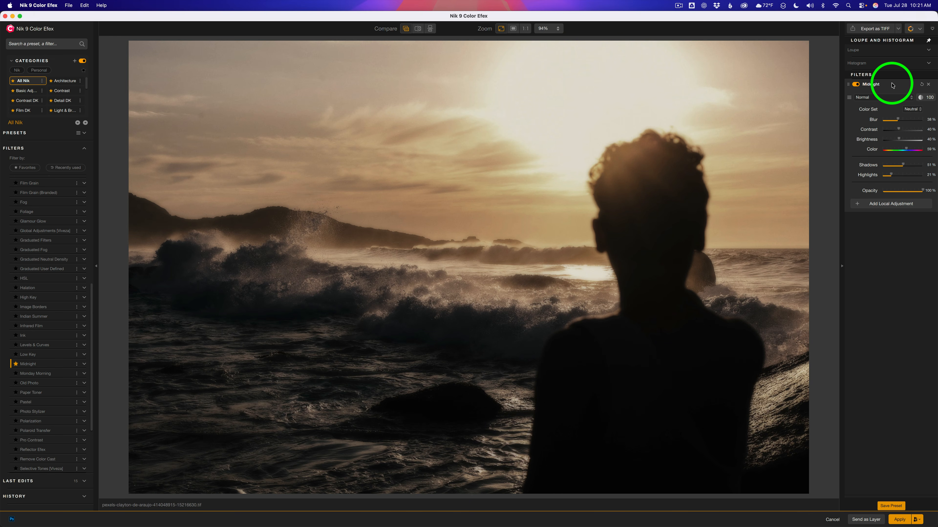
left_click(922, 85)
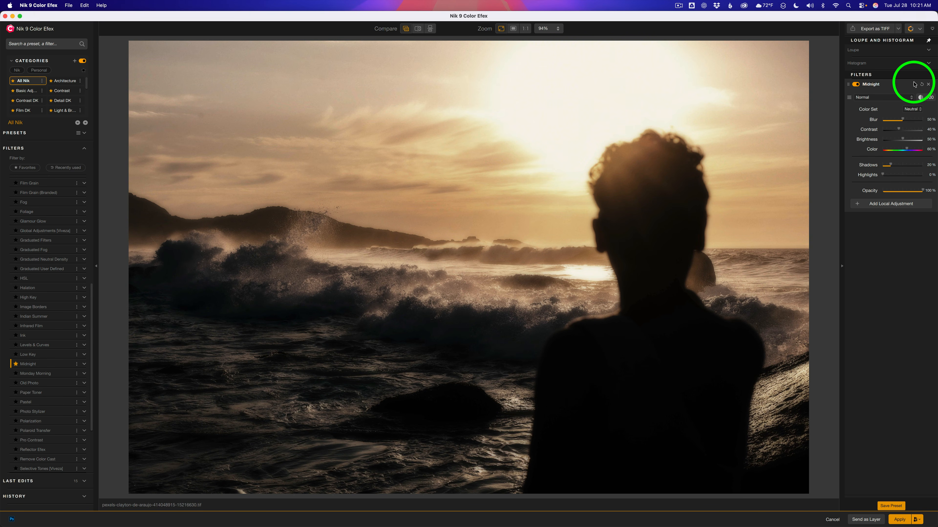
- Change the Midnight Color Set to Sepia and set Blur to 39%
left_click(920, 110)
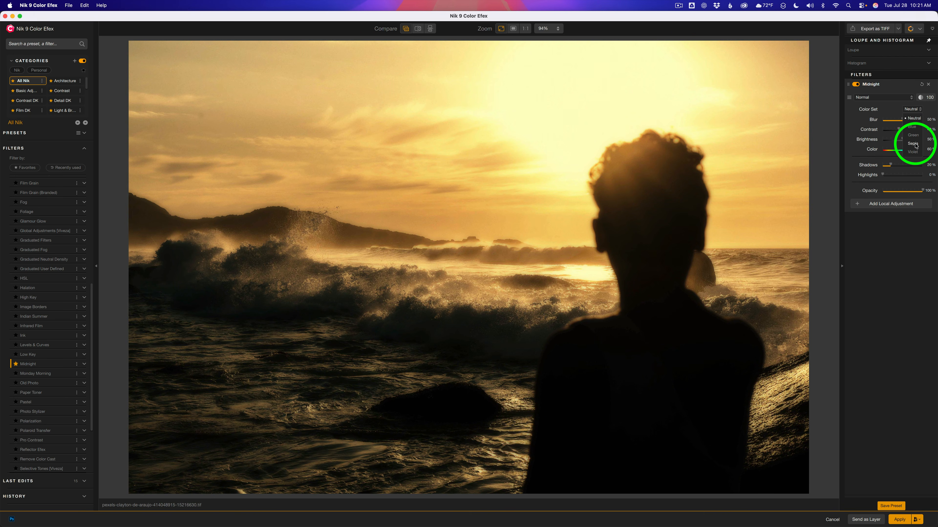
left_click(913, 143)
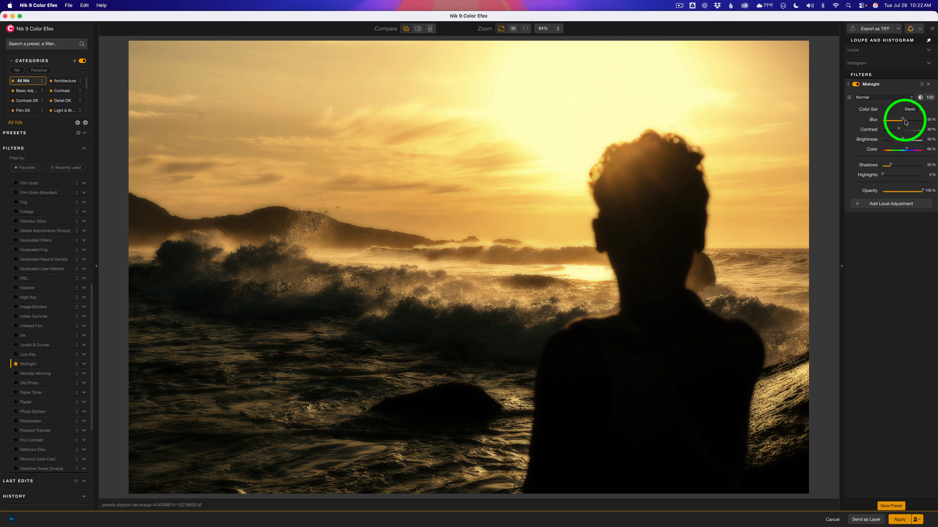
left_click_drag(902, 119, 868, 121)
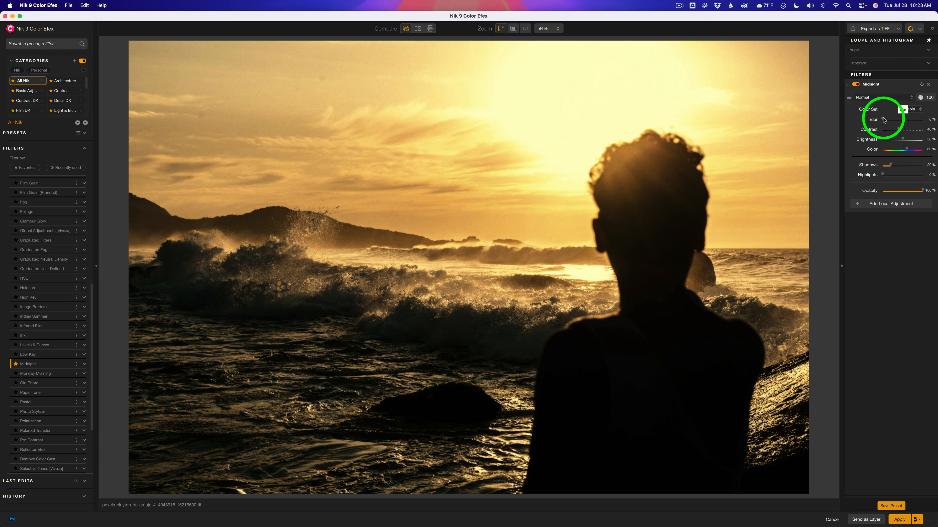
left_click_drag(884, 120, 899, 122)
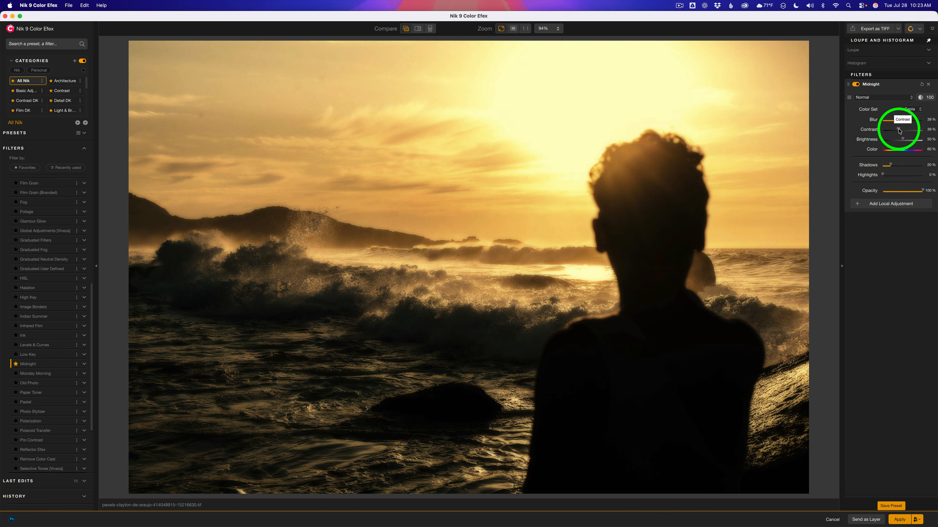
- Set Midnight's Contrast to 58%, Brightness to 51% and Color to 51%
left_click_drag(899, 131, 905, 132)
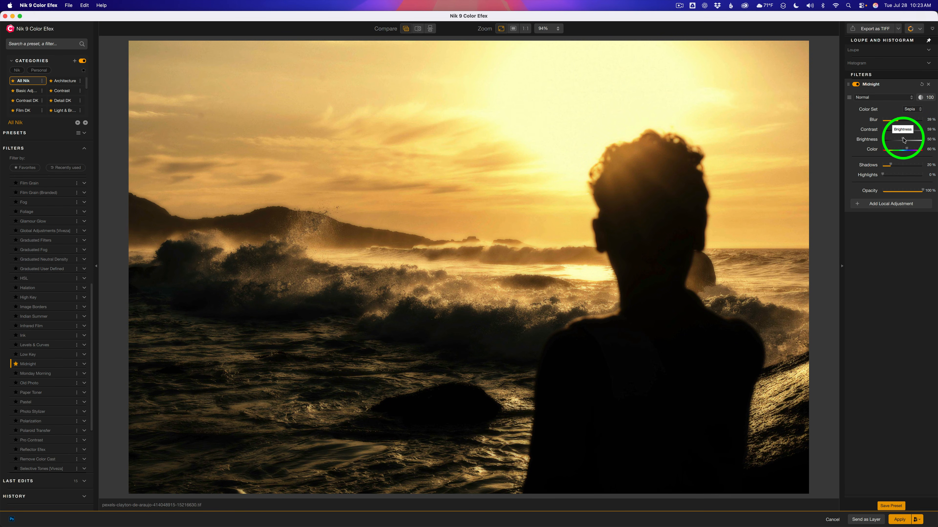
left_click_drag(903, 140, 904, 141)
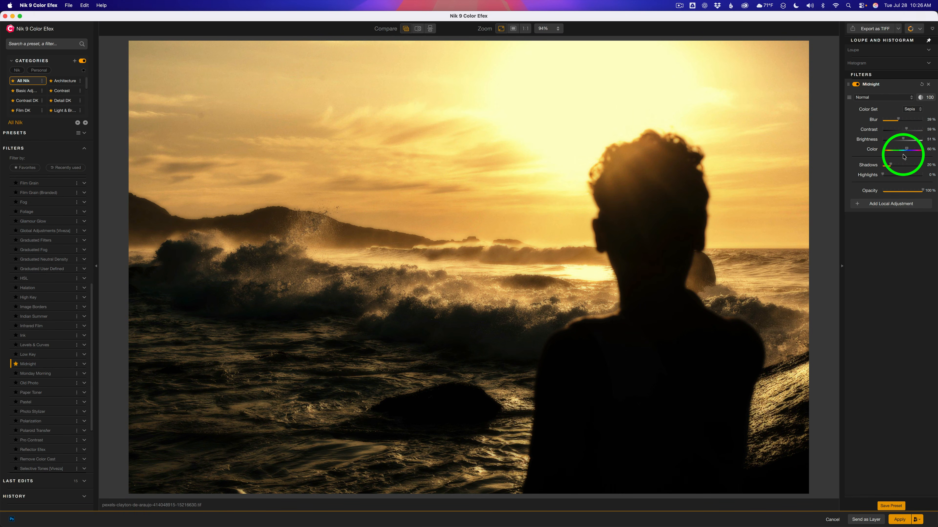
mouse_move(908, 150)
left_mouse_down()
mouse_move(916, 152)
mouse_move(903, 152)
left_mouse_up()
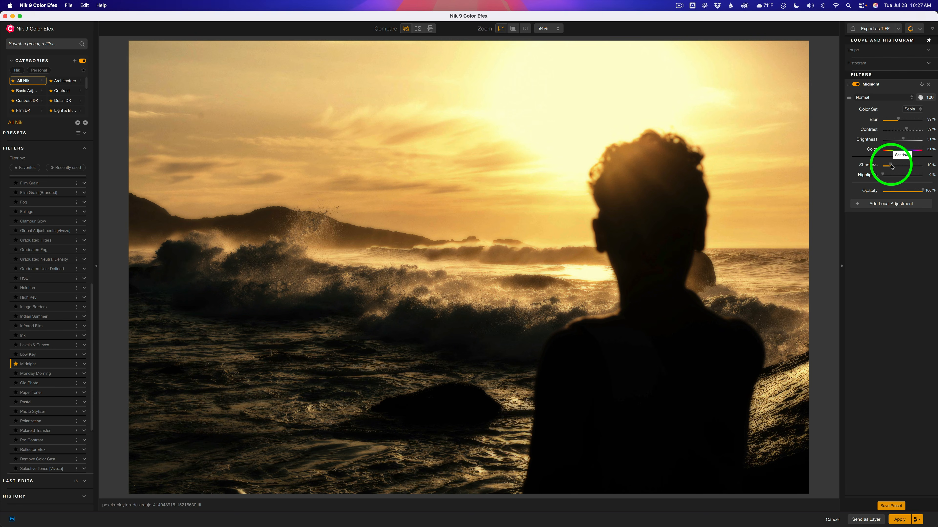
- Set Shadows to 59% and Highlights to 16%, and test a lower filter Opacity before restoring it to 100%
mouse_move(894, 167)
left_mouse_down()
mouse_move(917, 170)
mouse_move(906, 169)
left_mouse_up()
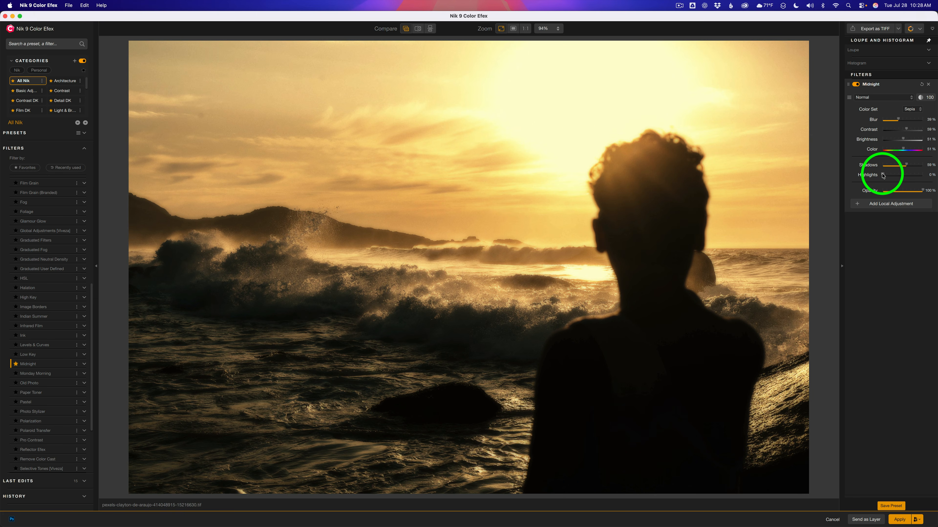
left_click_drag(881, 175, 890, 176)
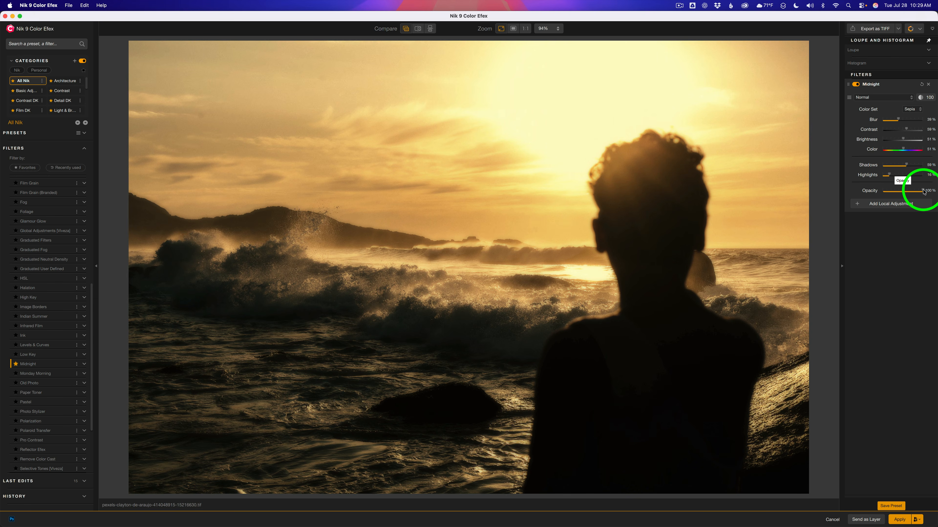
left_click_drag(923, 192, 912, 191)
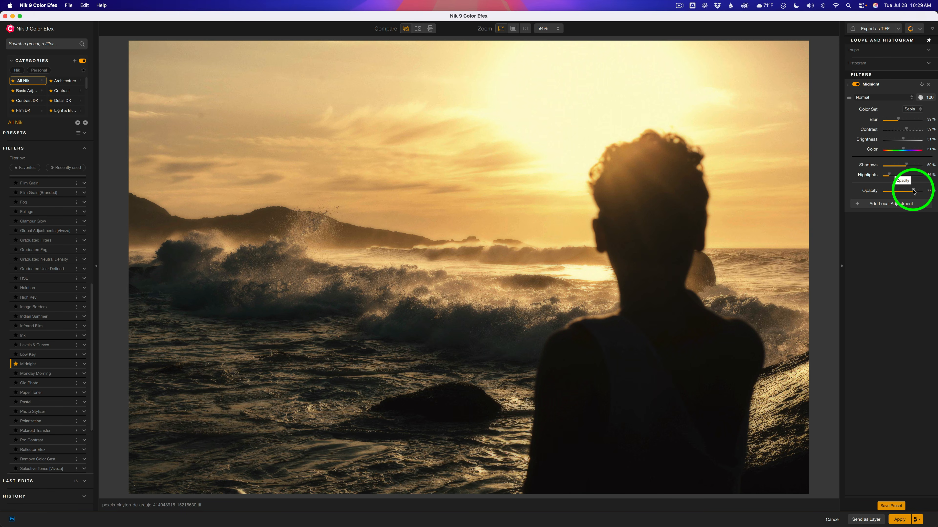
left_click_drag(914, 191, 926, 193)
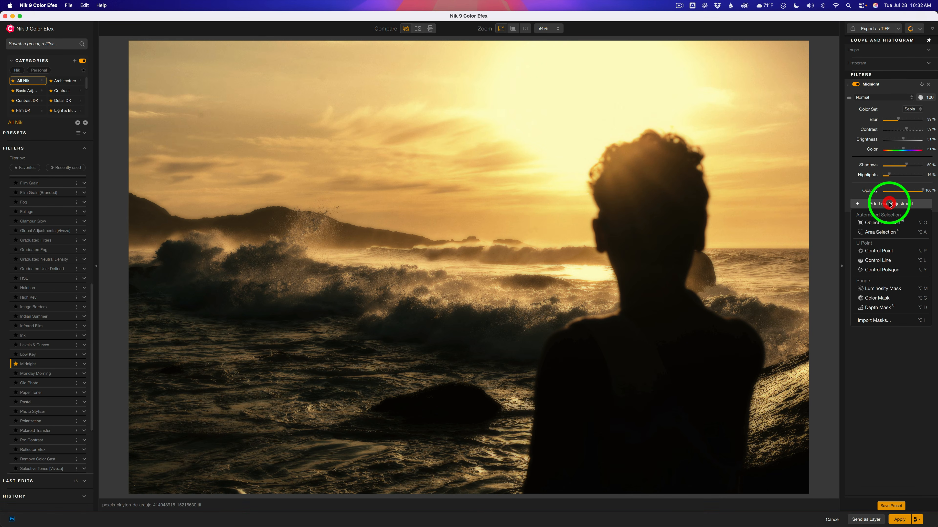
- Add a depth mask to Midnight sampled on the man's head, covering all nearer depths and fading gradually over the waves toward the hills
left_click(889, 204)
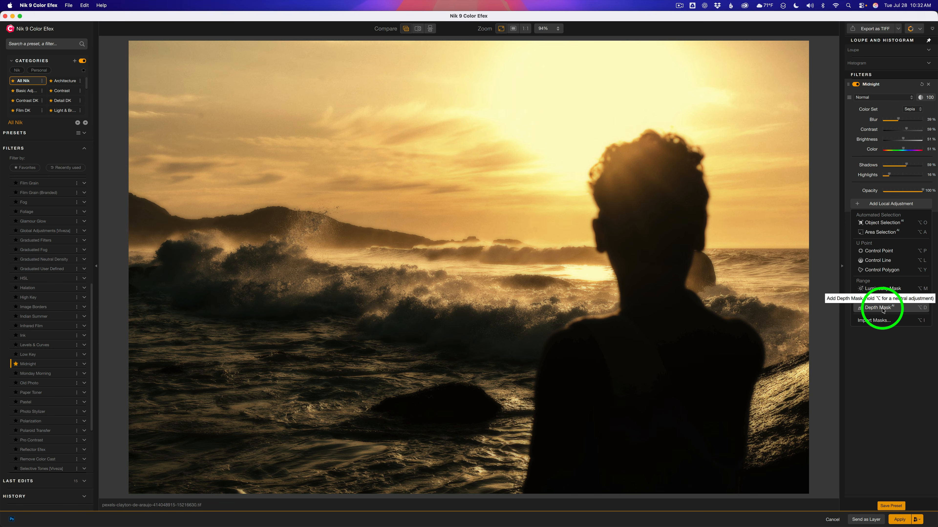
left_click(882, 309)
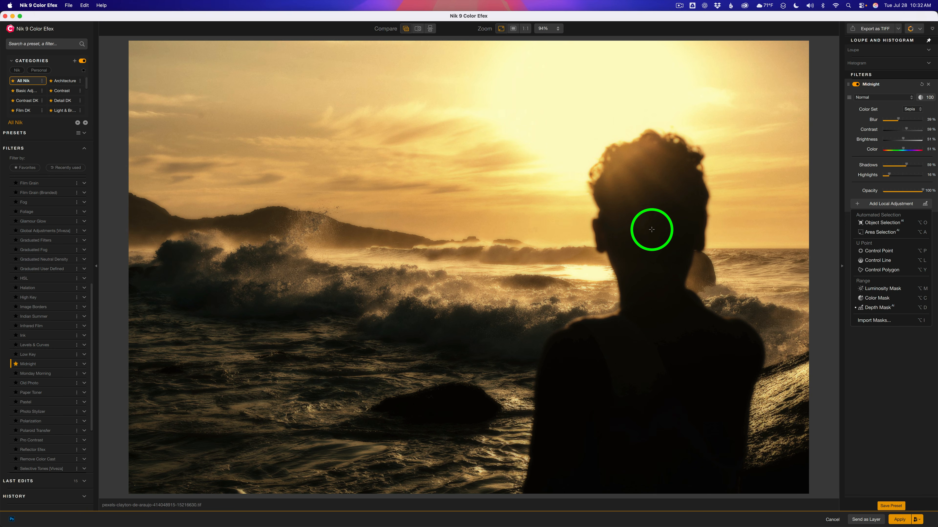
left_click(652, 235)
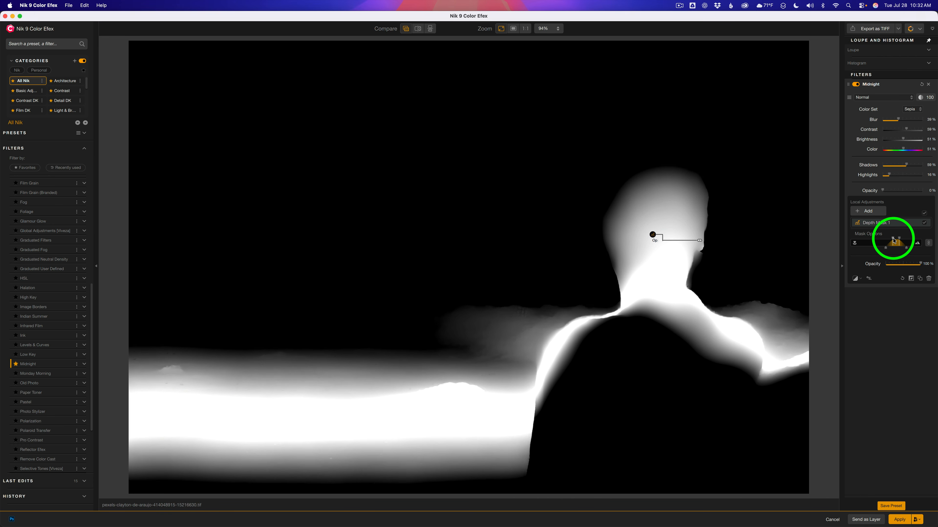
left_click_drag(893, 241, 835, 238)
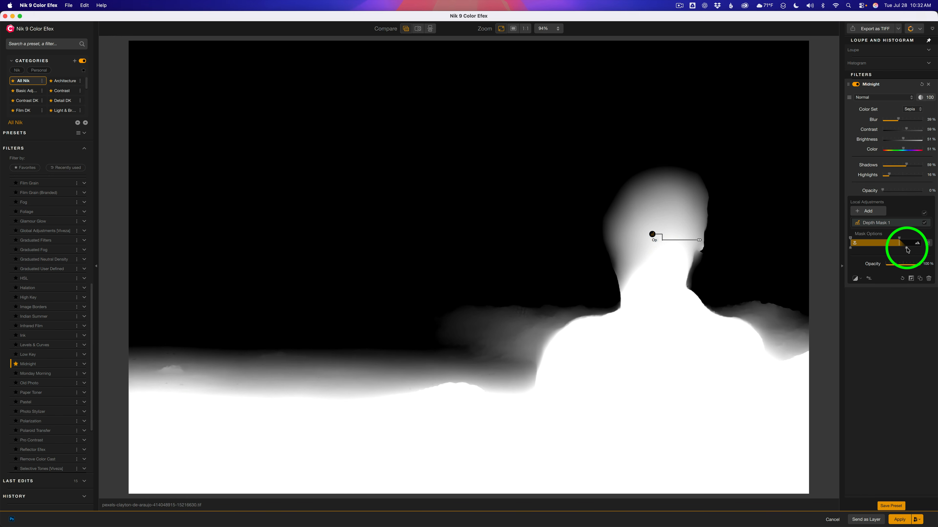
left_click_drag(907, 250, 922, 250)
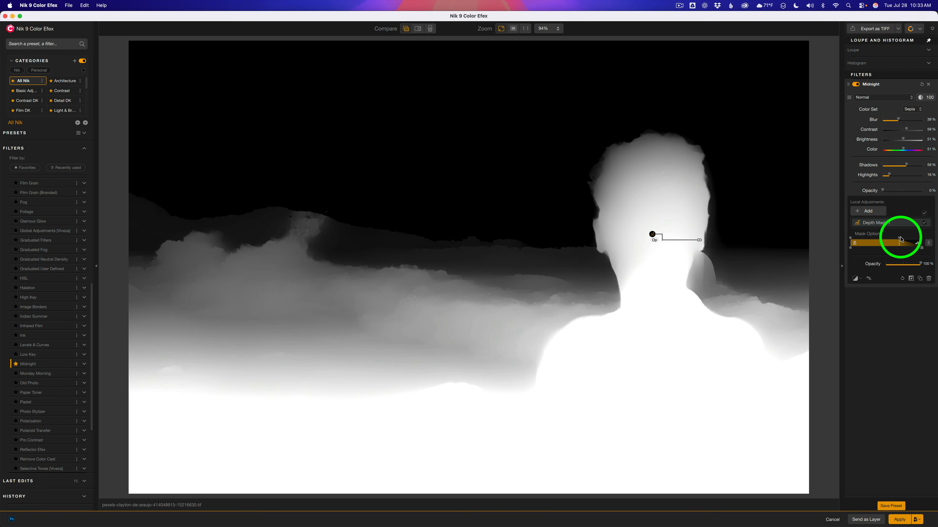
mouse_move(900, 240)
left_mouse_down()
mouse_move(884, 240)
mouse_move(892, 240)
left_mouse_up()
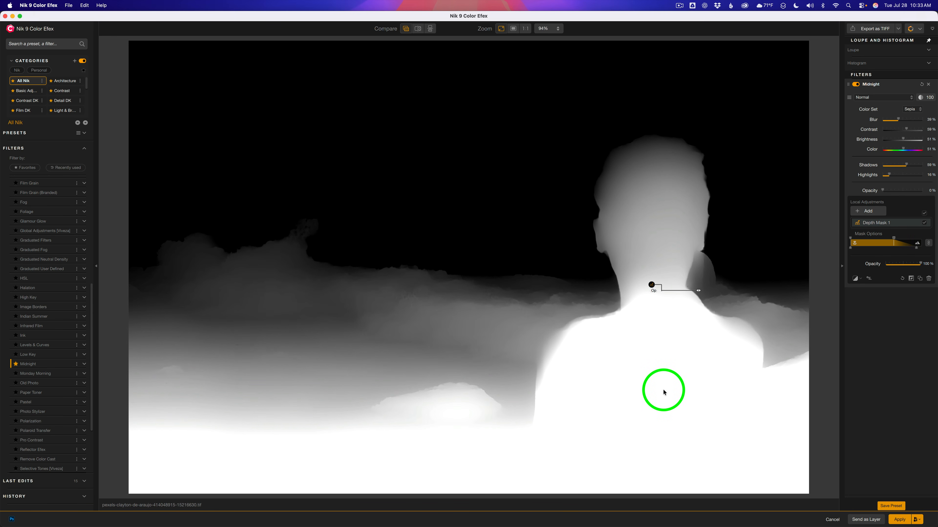
- Cycle through the depth mask's color and black-and-white overlays to check its coverage, ending with the overlay off
key("m")
key("m")
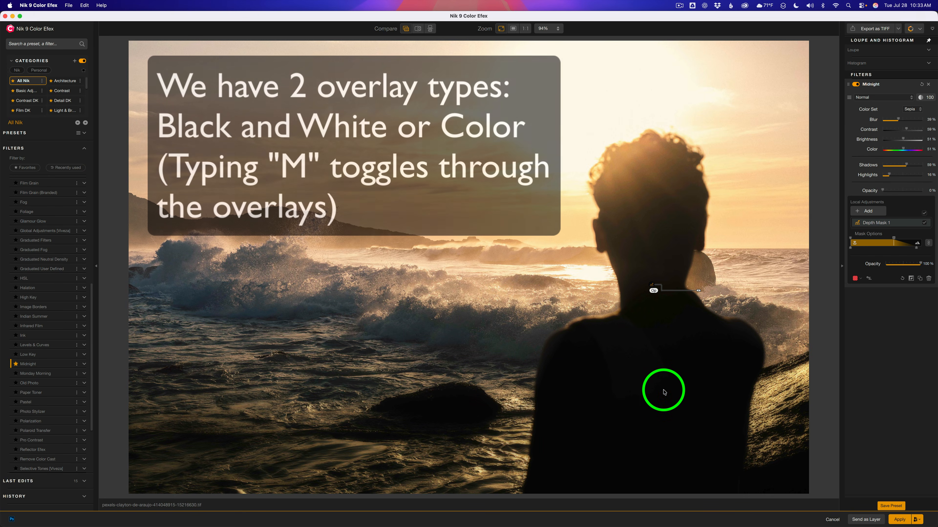
key("m")
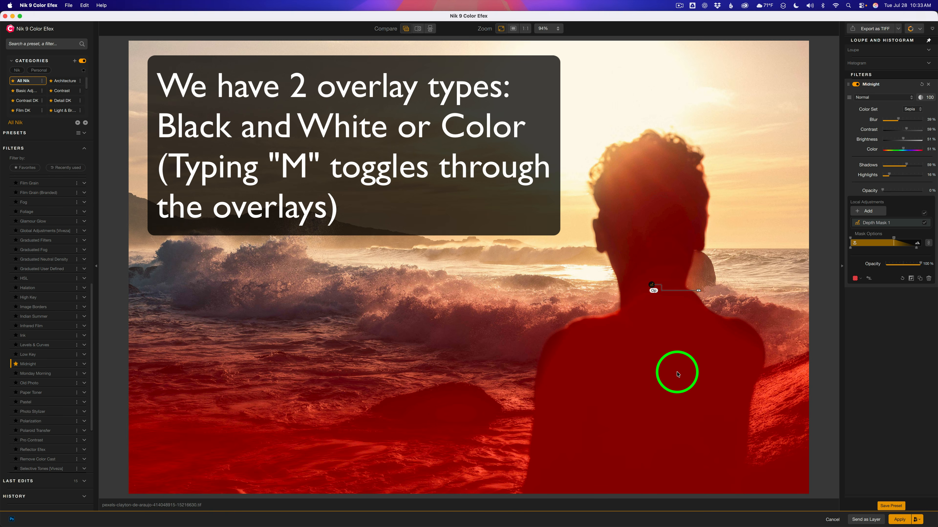
key("m")
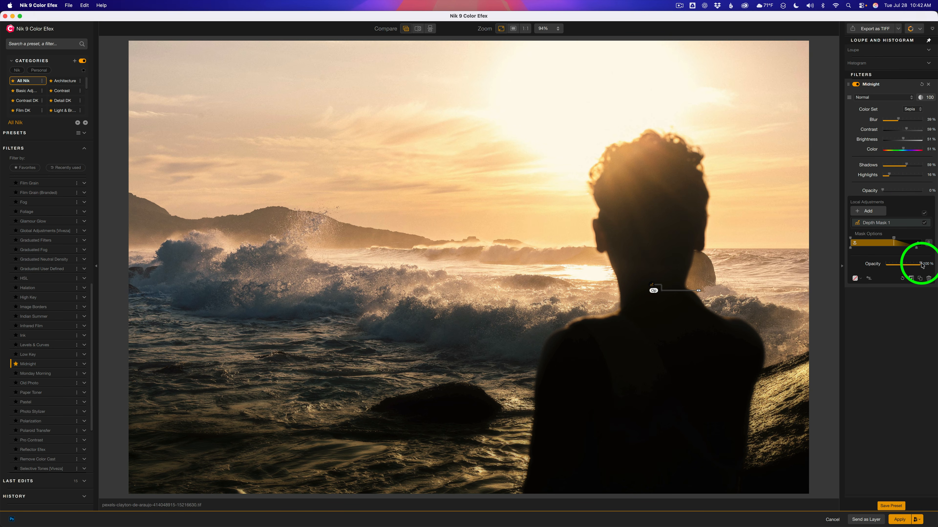
- Set the depth mask's Opacity to 85% and Midnight's own Opacity to 42%, and compare the photo with the filter off and on
left_click_drag(920, 263, 885, 265)
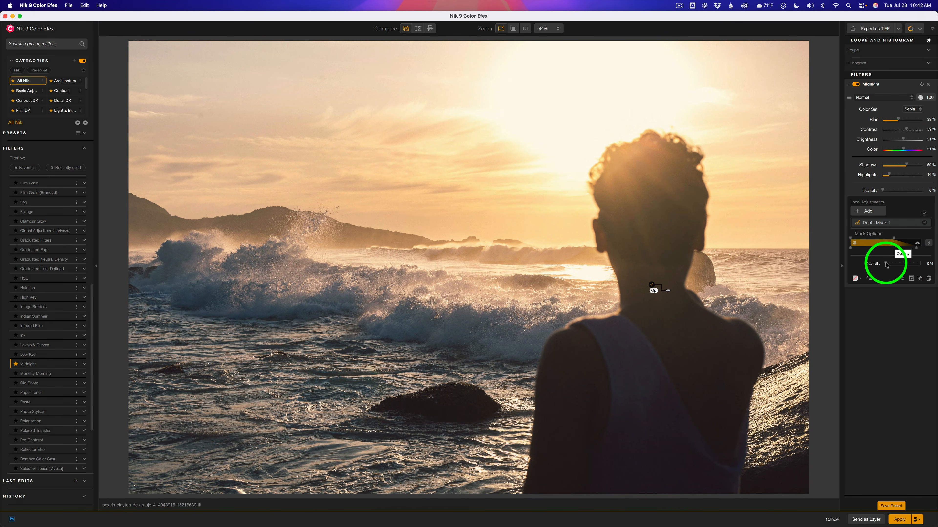
left_click_drag(886, 265, 914, 270)
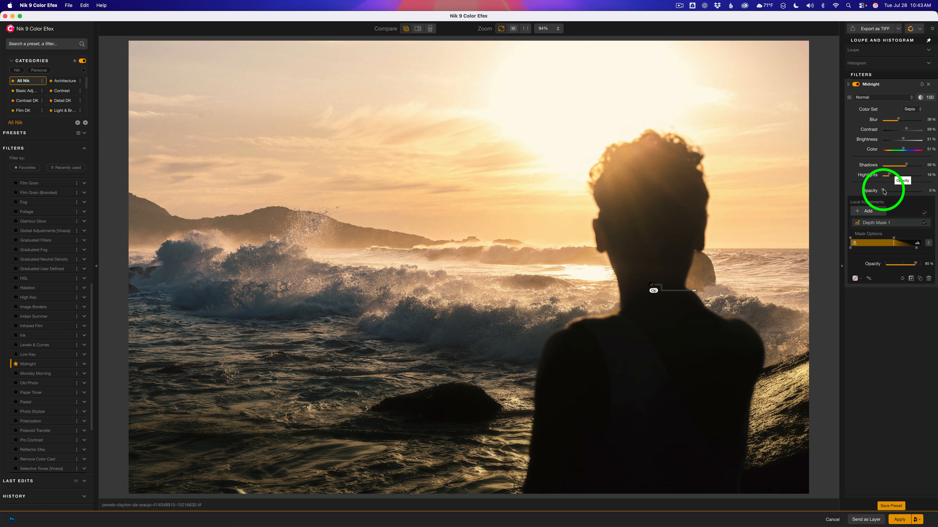
left_click_drag(884, 190, 898, 193)
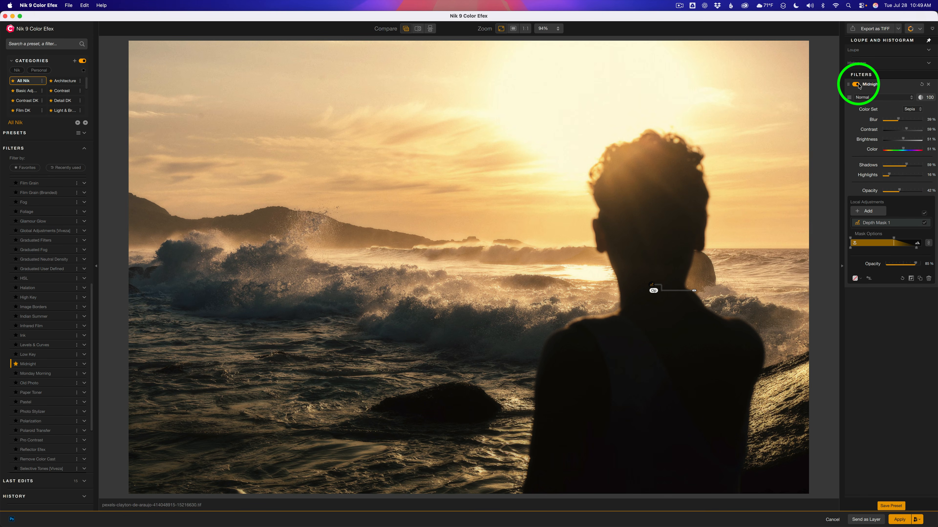
left_click(857, 85)
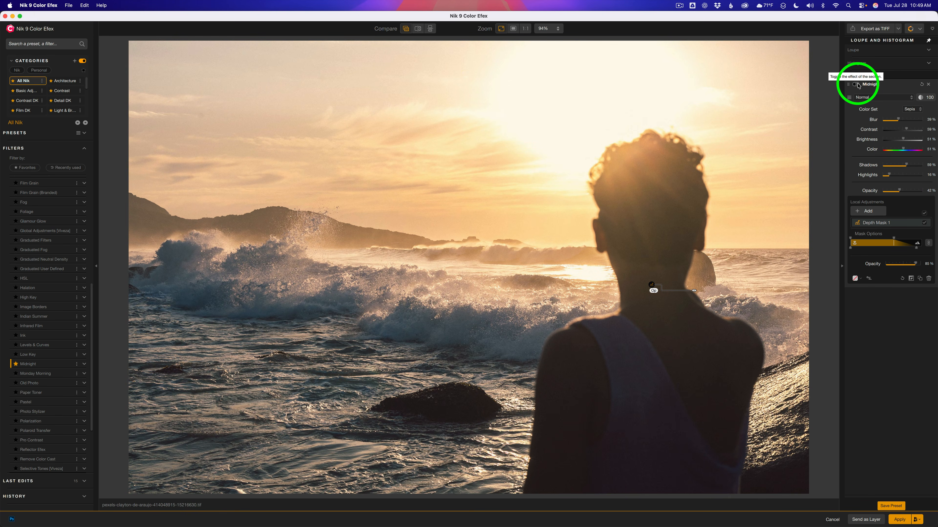
left_click(857, 85)
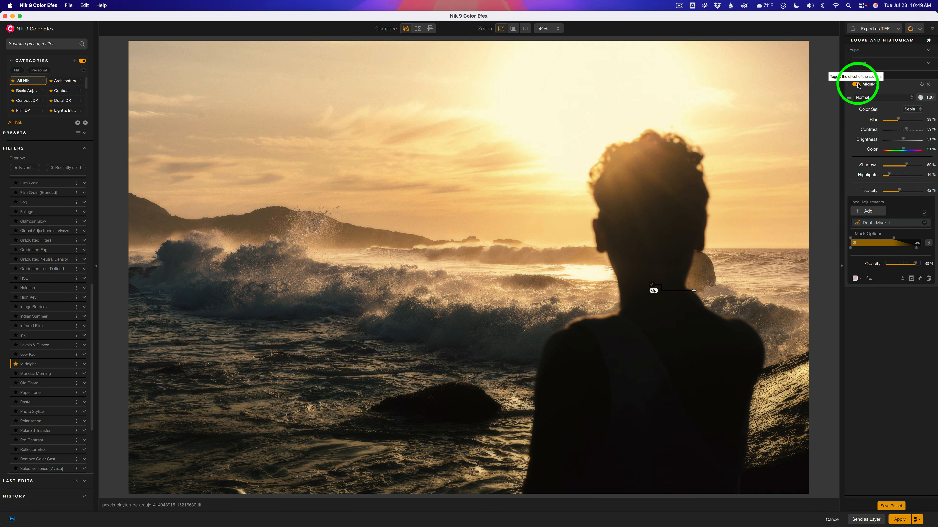
- Apply the edit back to Photoshop and compare the photo with the Midnight layer hidden and shown
left_click(900, 519)
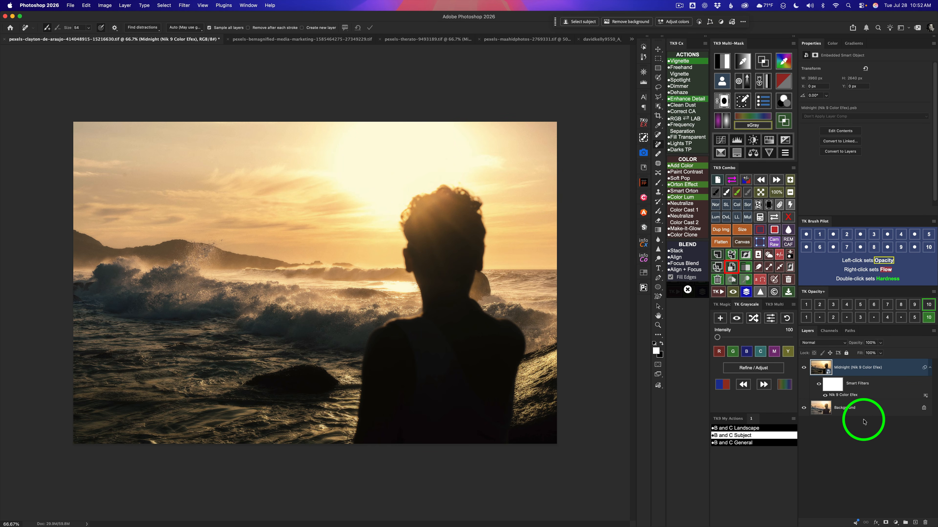
left_click(803, 368)
left_click(804, 368)
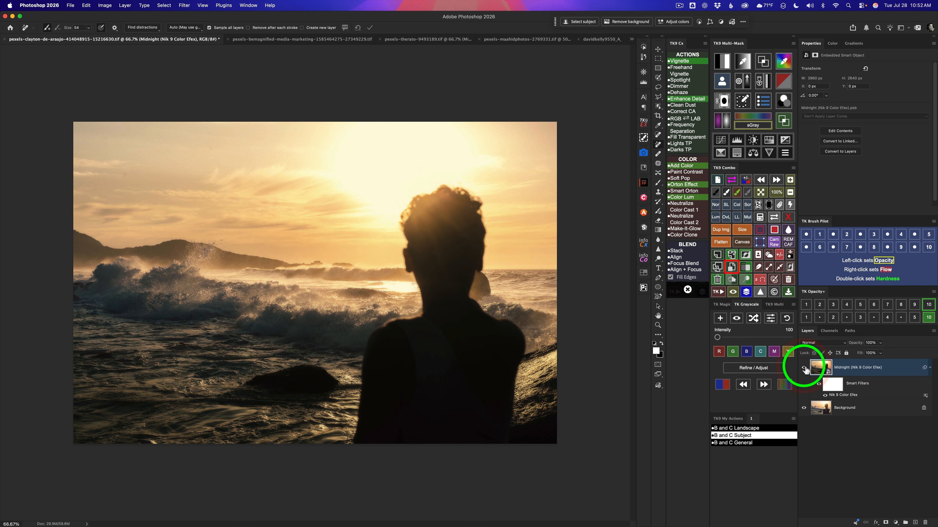
- Switch to the cloudy mountain landscape document, open it in Nik 9 Color Efex and add the Midnight filter
left_click(262, 40)
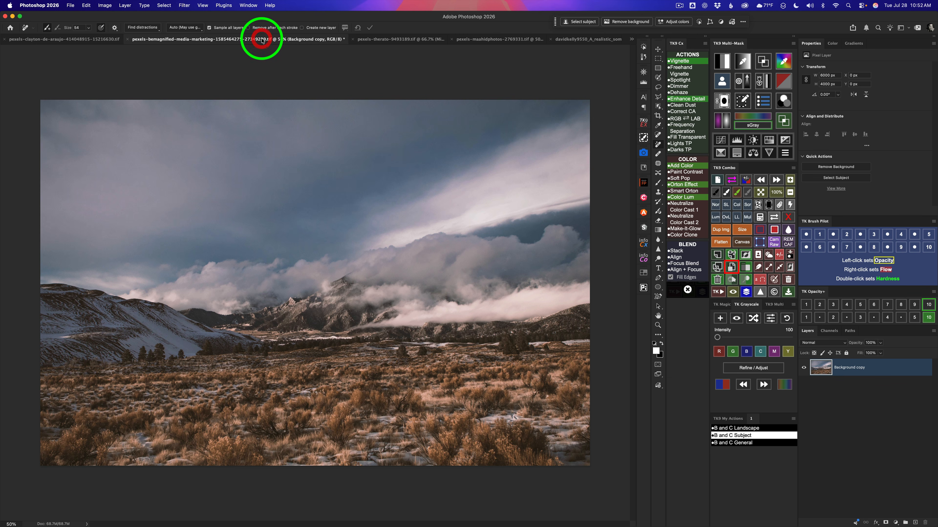
left_click(643, 198)
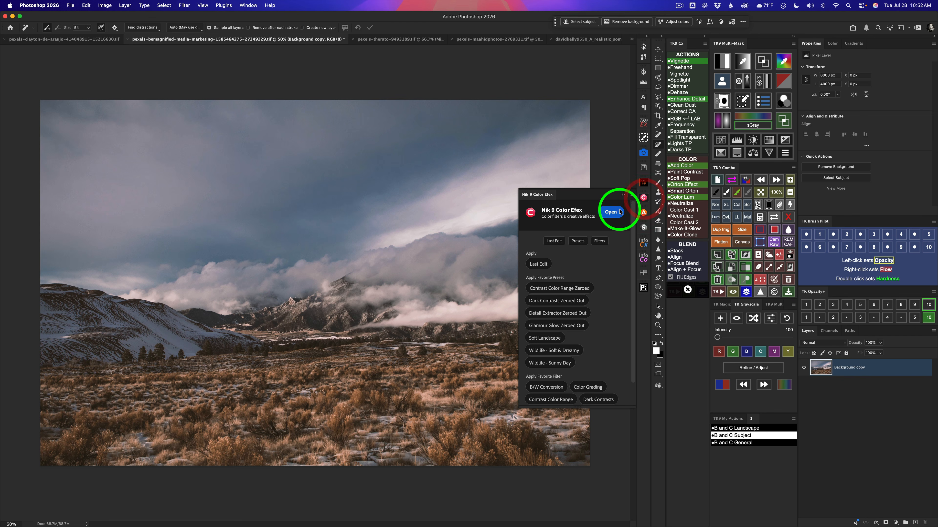
left_click(609, 212)
scroll(34, 326, "down", 8)
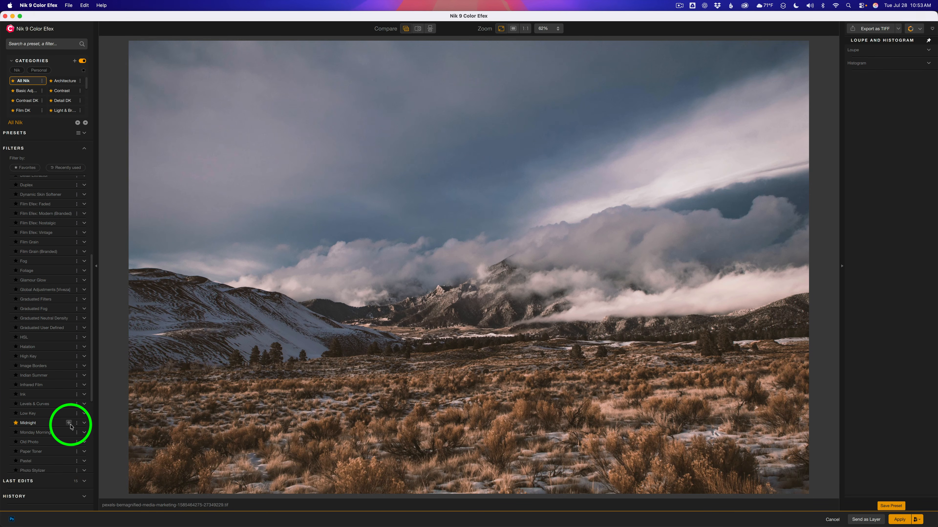
left_click(69, 423)
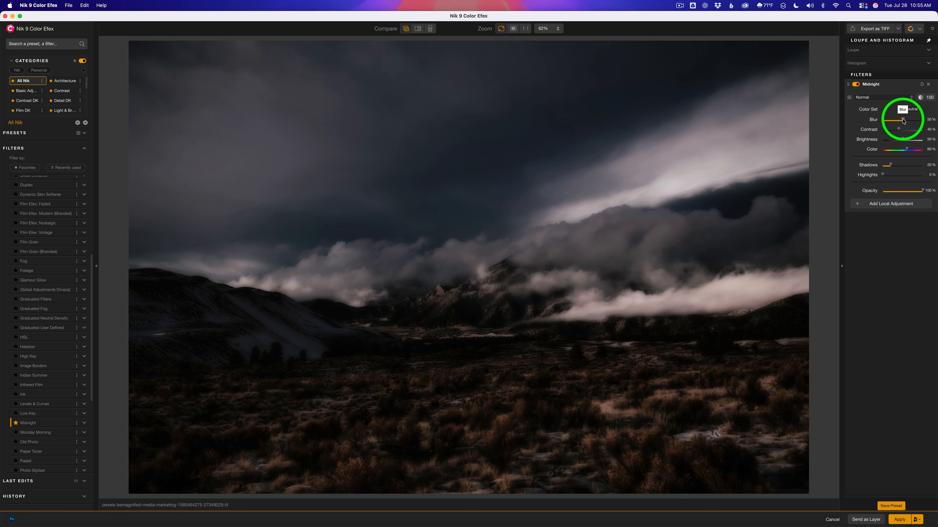
- Set Midnight's Blur to 36%, Brightness to 79%, Color to 56%, Shadows to 81%, Highlights to 16%, Color Set to Sepia and Contrast to 53%
left_click_drag(902, 119, 914, 165)
left_click_drag(883, 174, 889, 174)
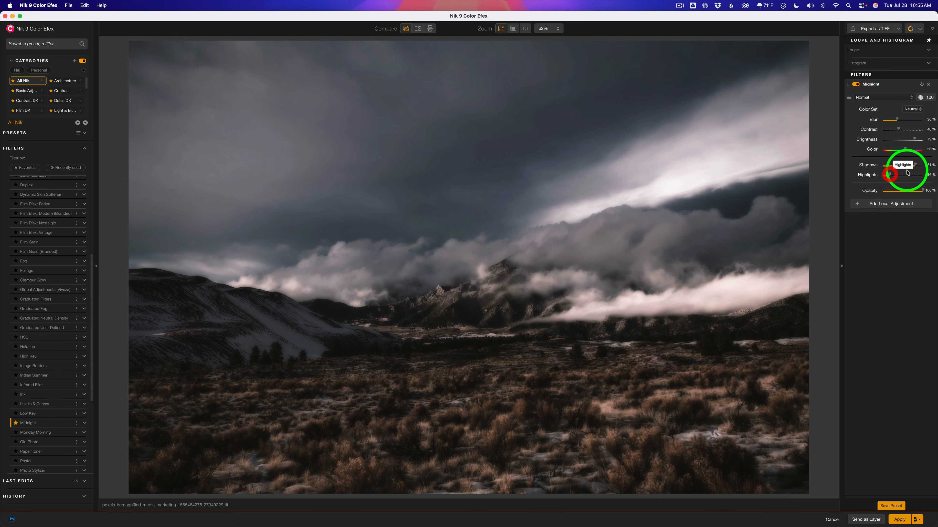
left_click(922, 111)
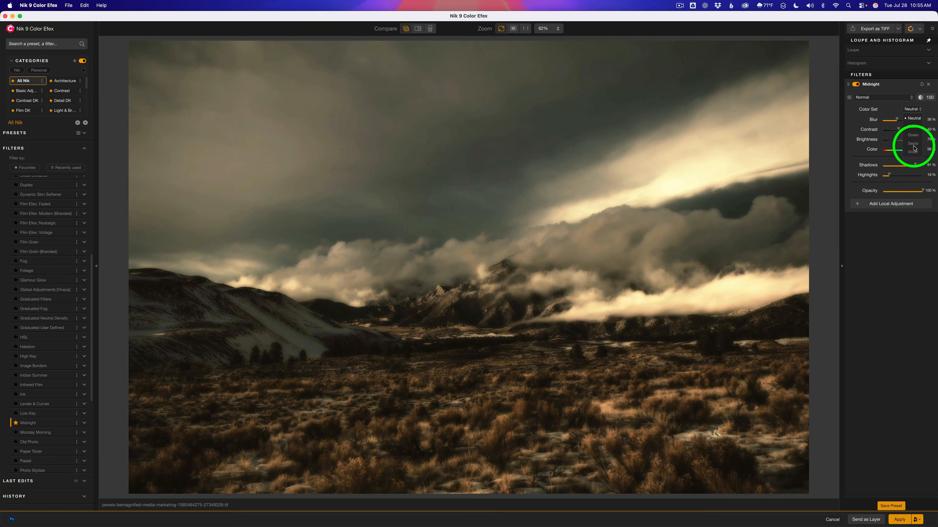
left_click(913, 147)
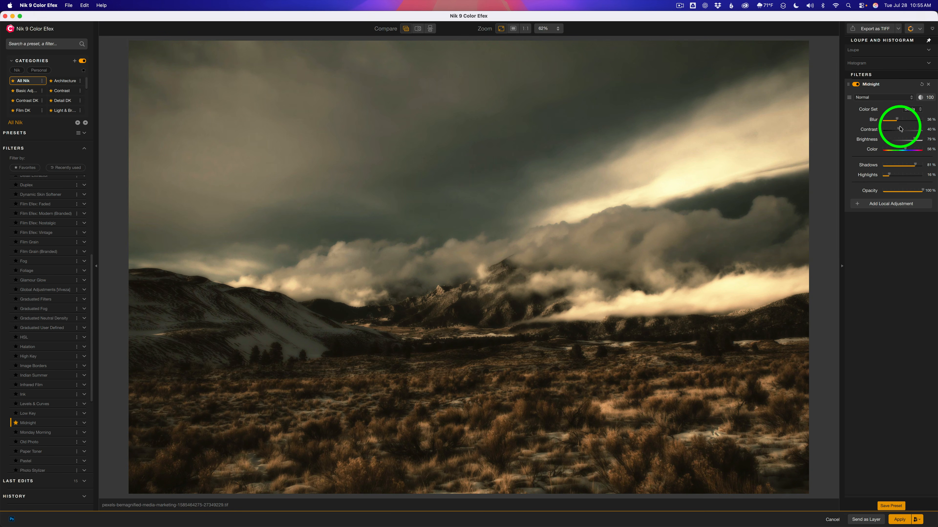
left_click_drag(899, 130, 903, 129)
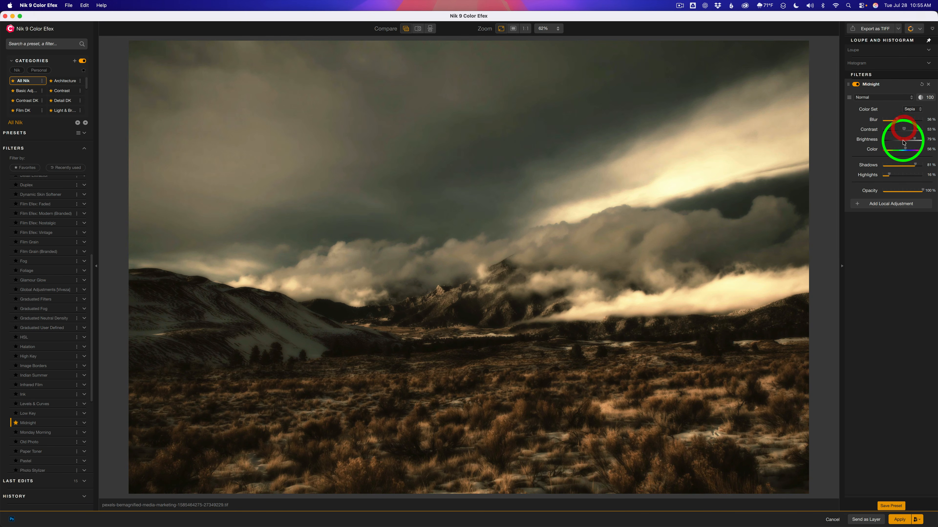
- Add a depth mask sampled on the grassy foreground, extend it over all nearer depths and soften its falloff into the mountains, checking the overlay
left_click(897, 203)
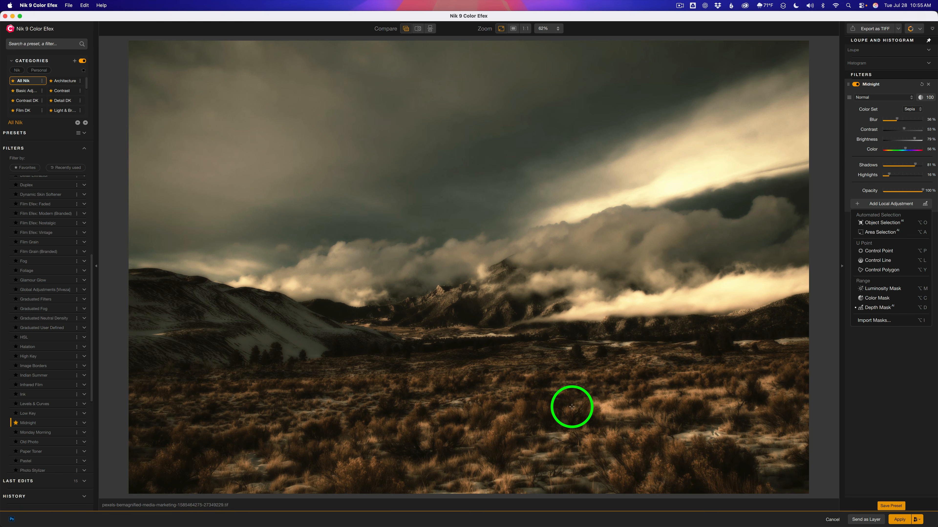
left_click(541, 369)
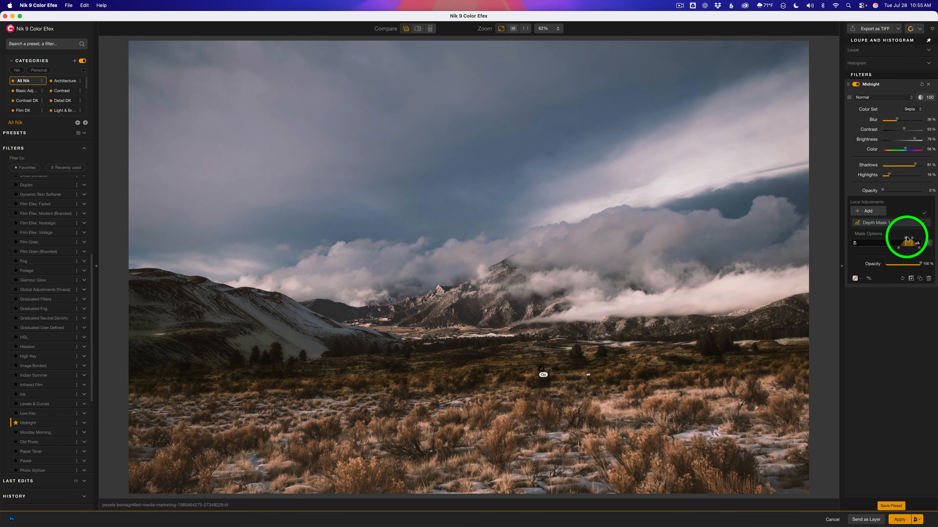
left_click_drag(901, 244, 841, 242)
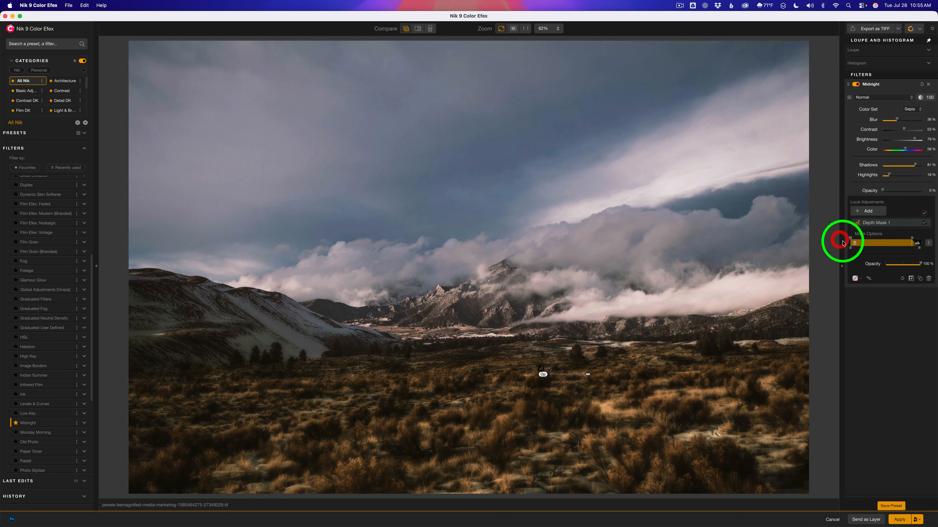
mouse_move(909, 239)
left_mouse_down()
mouse_move(899, 237)
mouse_move(909, 237)
left_mouse_up()
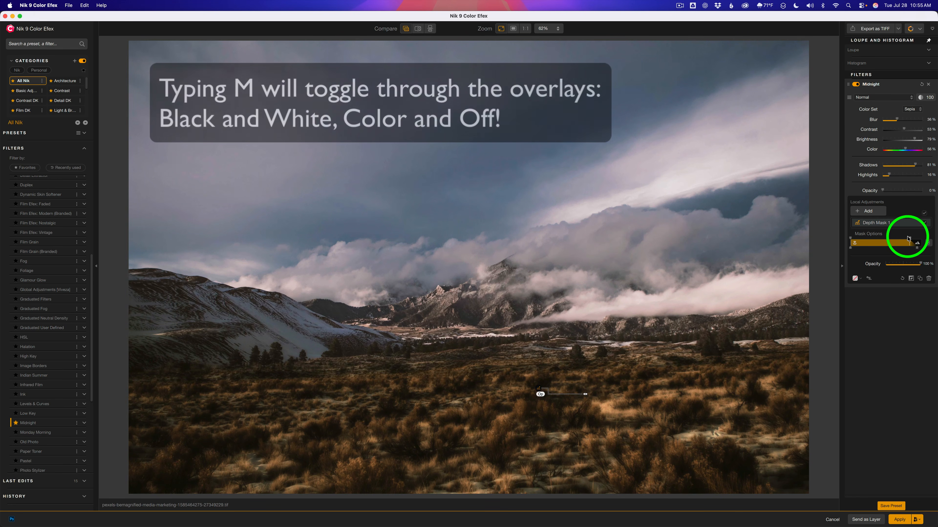
key("m")
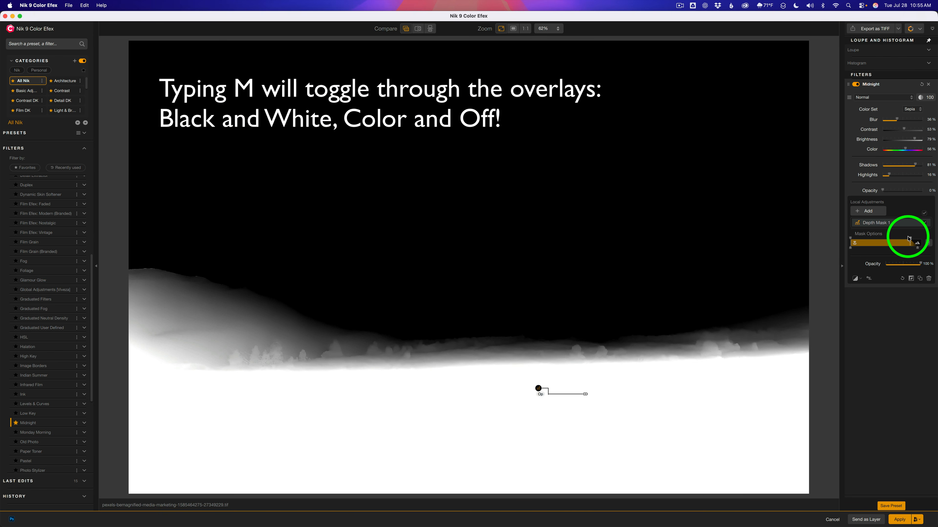
left_click_drag(917, 247, 919, 247)
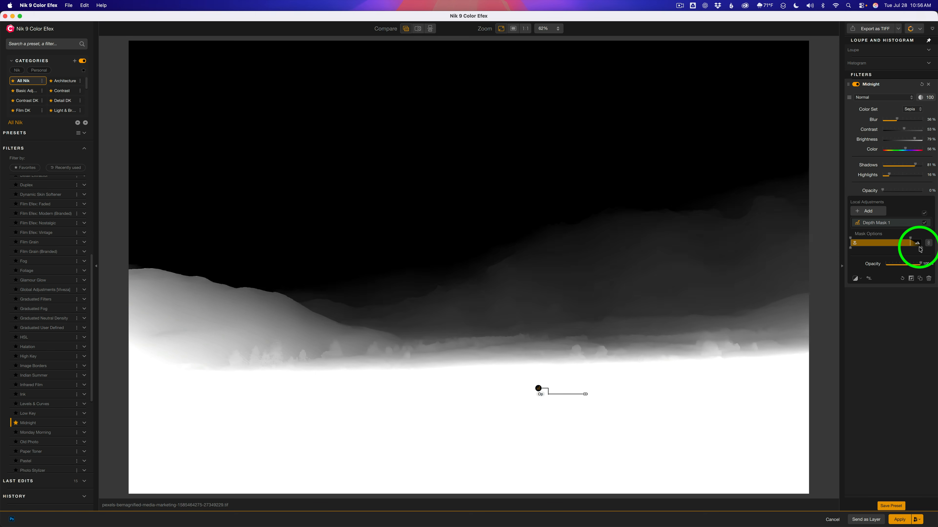
key("m")
key("m")
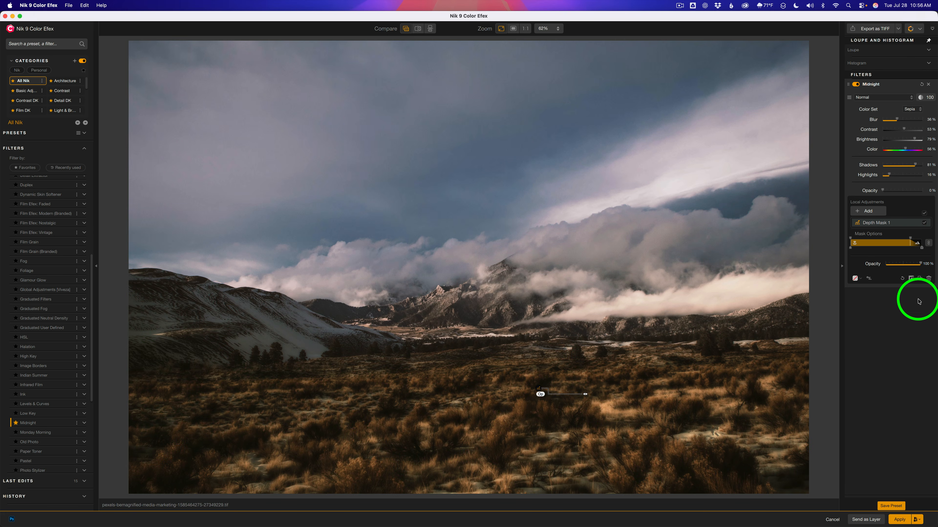
- Set the depth mask's opacity to 94%, Midnight's Opacity to 31% and its blend opacity to 72%, comparing the photo with the filter off and on
mouse_move(921, 265)
left_mouse_down()
mouse_move(881, 265)
mouse_move(917, 269)
left_mouse_up()
left_click(916, 265)
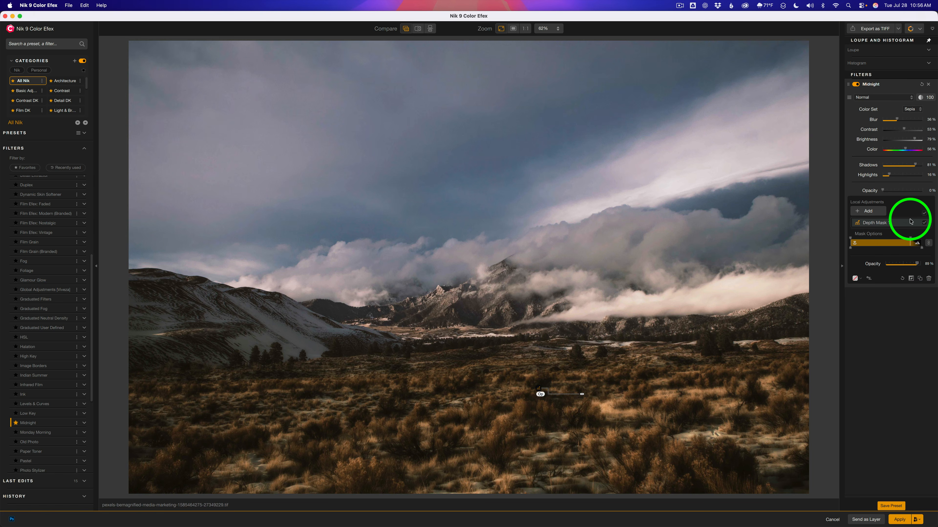
left_click_drag(882, 190, 895, 192)
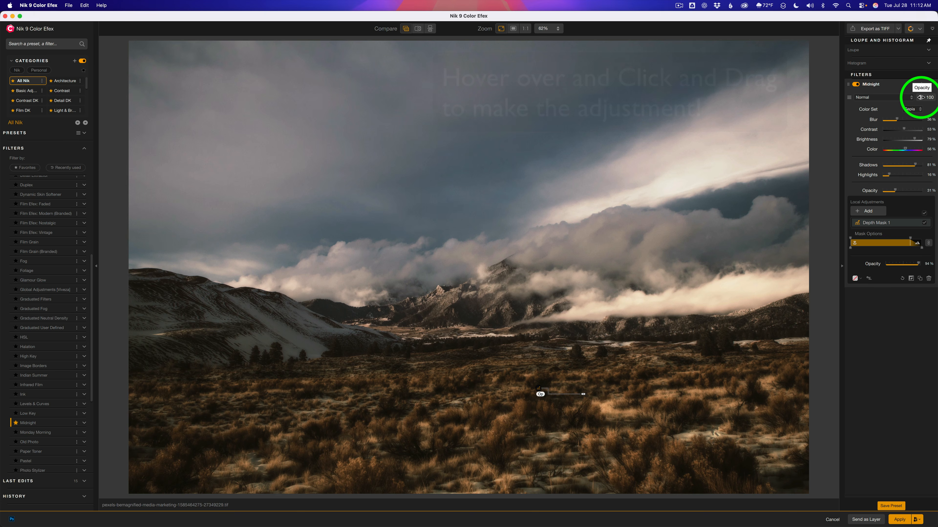
mouse_move(920, 97)
left_mouse_down()
mouse_move(830, 96)
mouse_move(903, 103)
mouse_move(893, 105)
left_mouse_up()
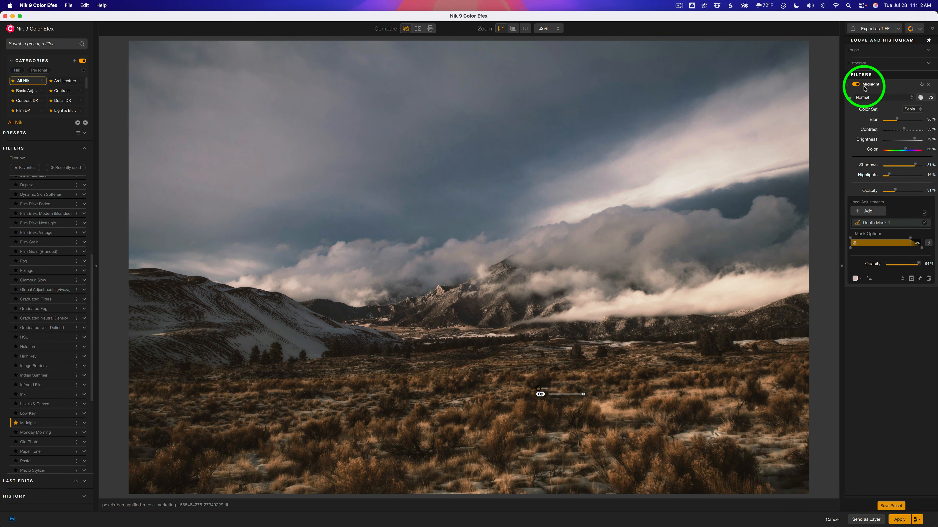
left_click(856, 85)
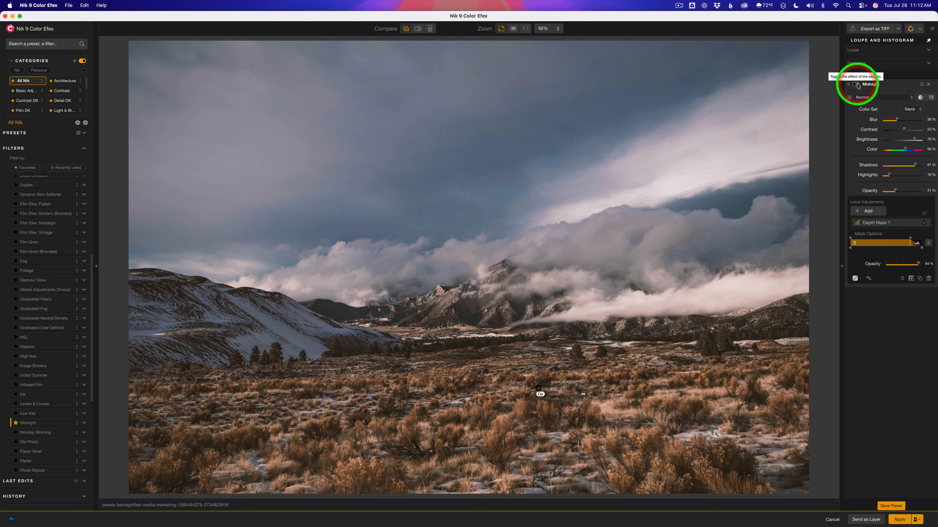
left_click(856, 85)
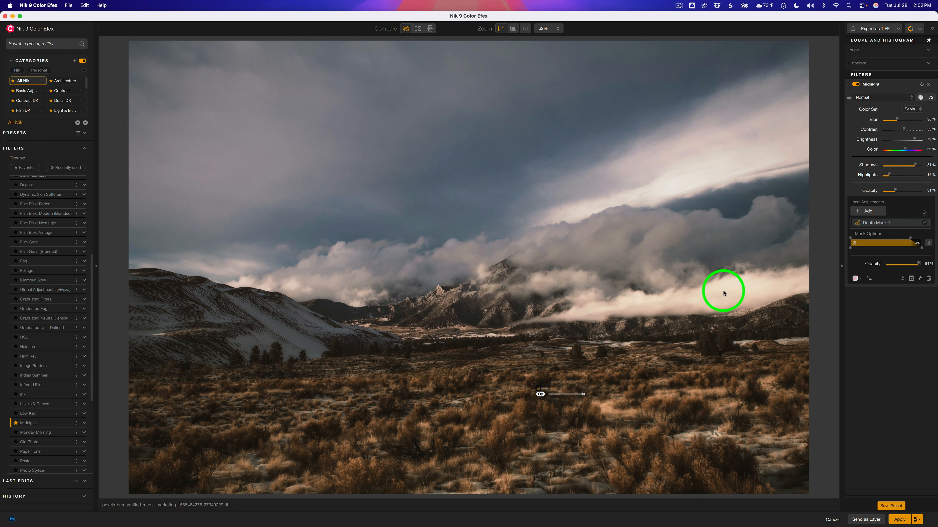
- Change Midnight's Color Set to Neutral and its Color to 73%, comparing the landscape with the filter off and on
left_click(921, 110)
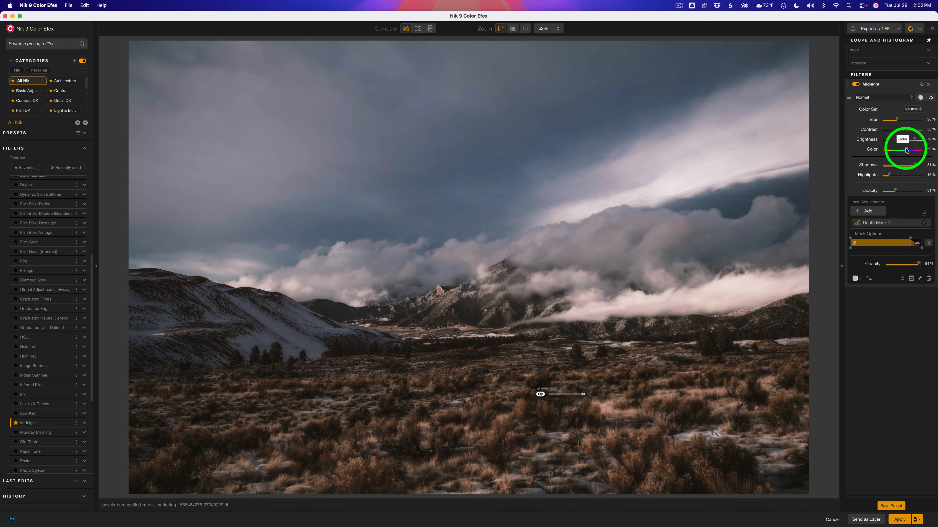
mouse_move(906, 150)
left_mouse_down()
mouse_move(922, 151)
mouse_move(913, 152)
left_mouse_up()
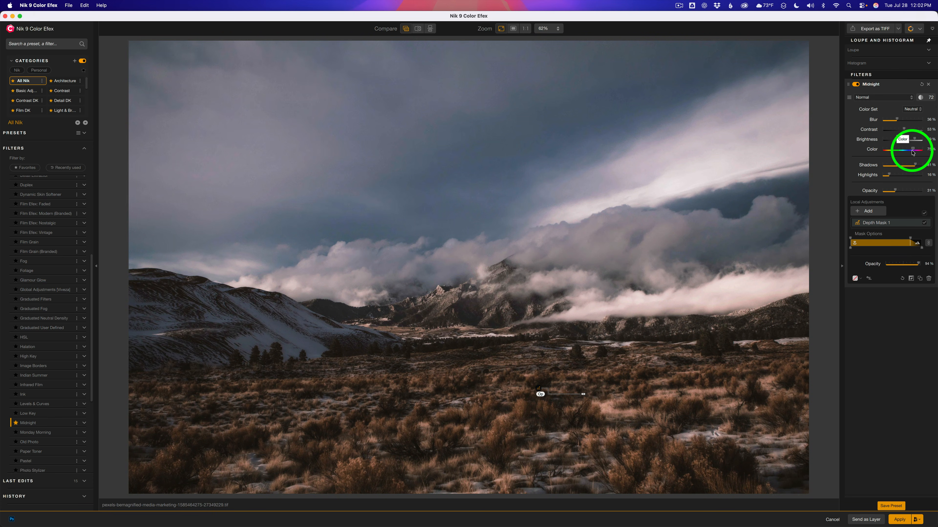
left_click(855, 85)
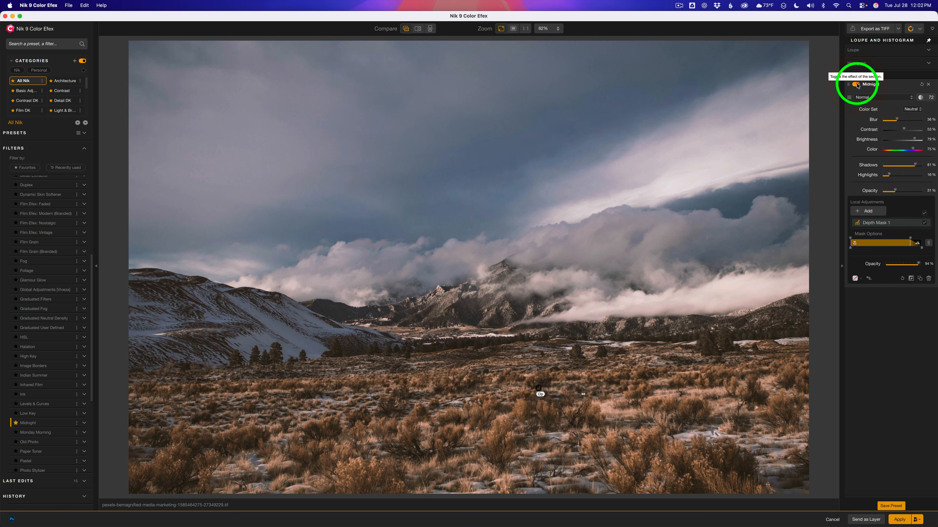
left_click(855, 84)
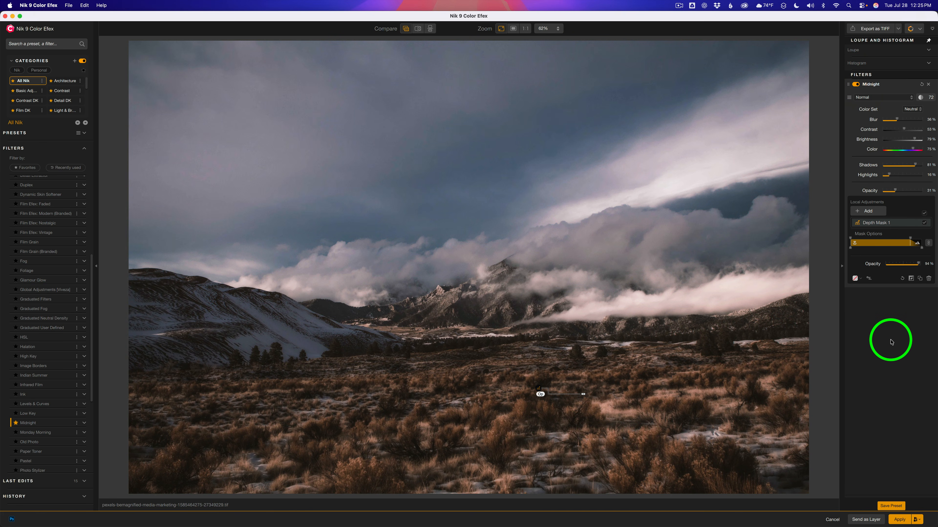
- Apply the edit back to Photoshop, collapse the Nik 9 Color Efex panel and compare the landscape with the Midnight layer hidden and shown
left_click(900, 519)
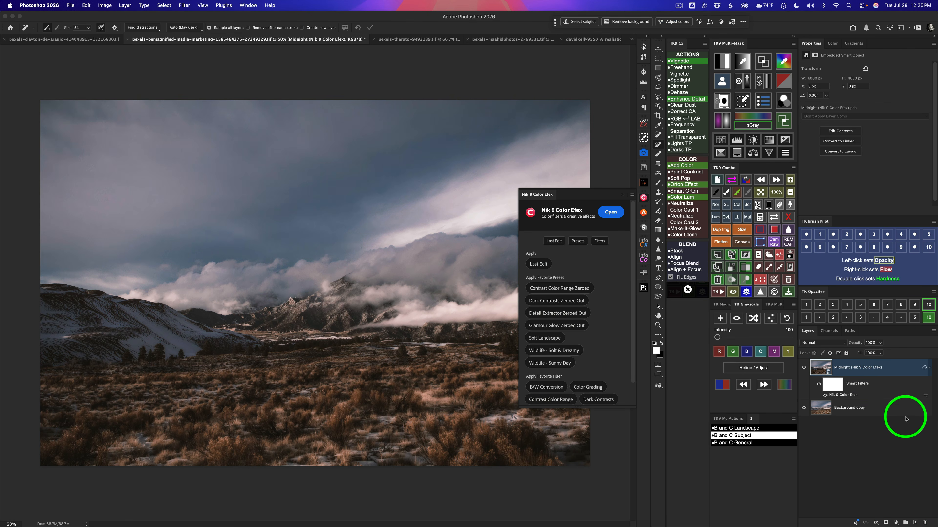
left_click(643, 198)
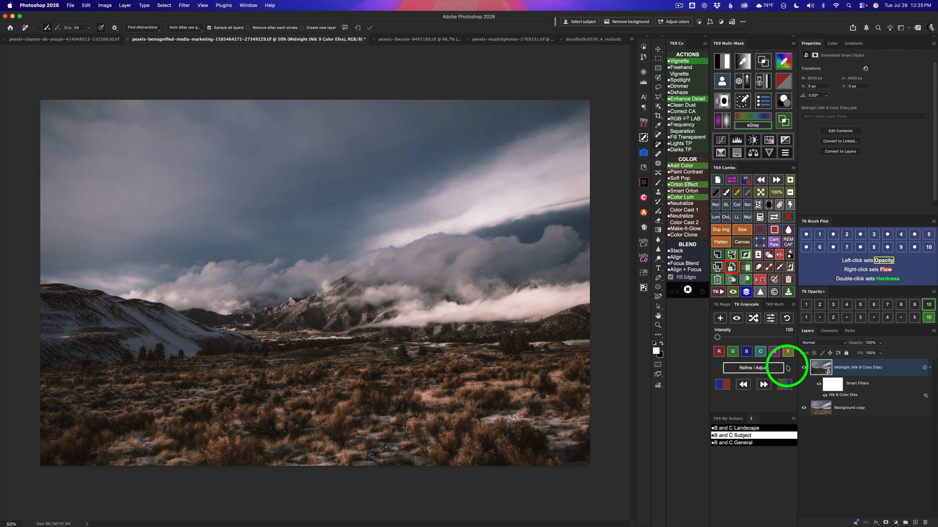
left_click(804, 368)
left_click(804, 368)
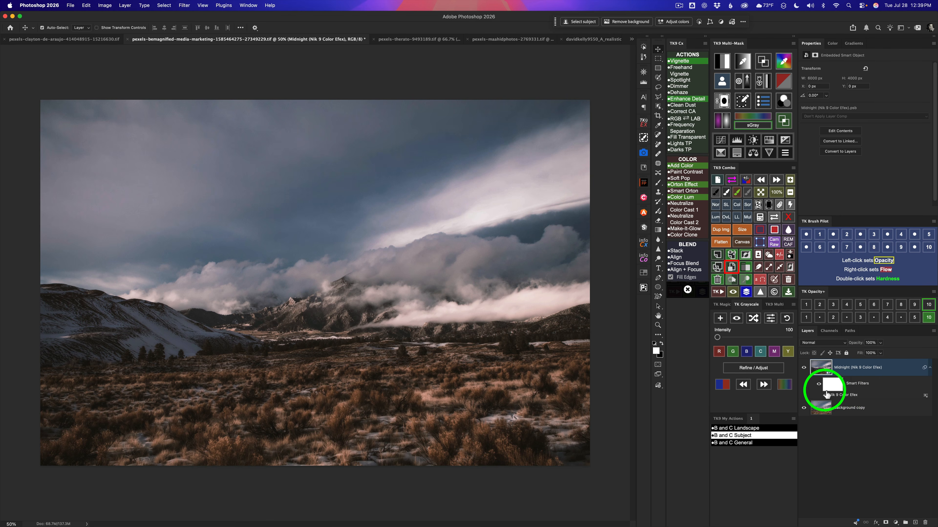
left_click(804, 367)
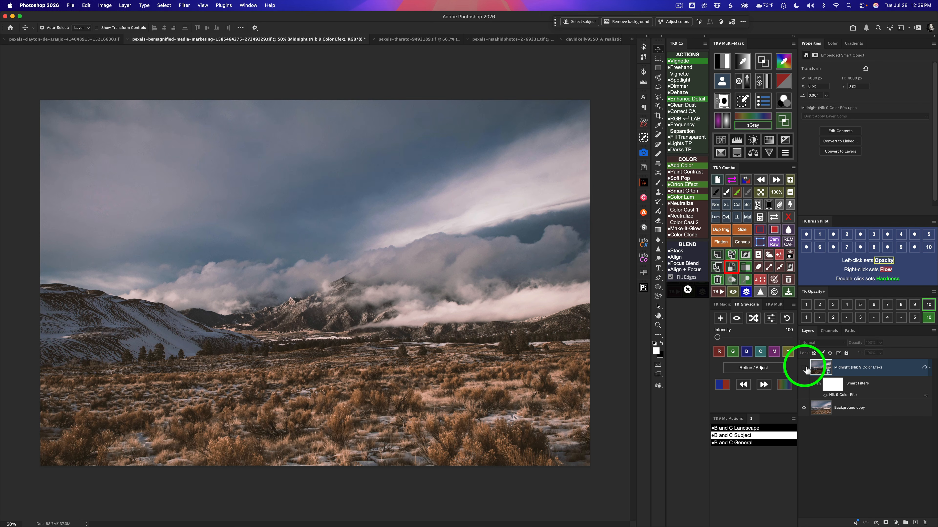
left_click(804, 367)
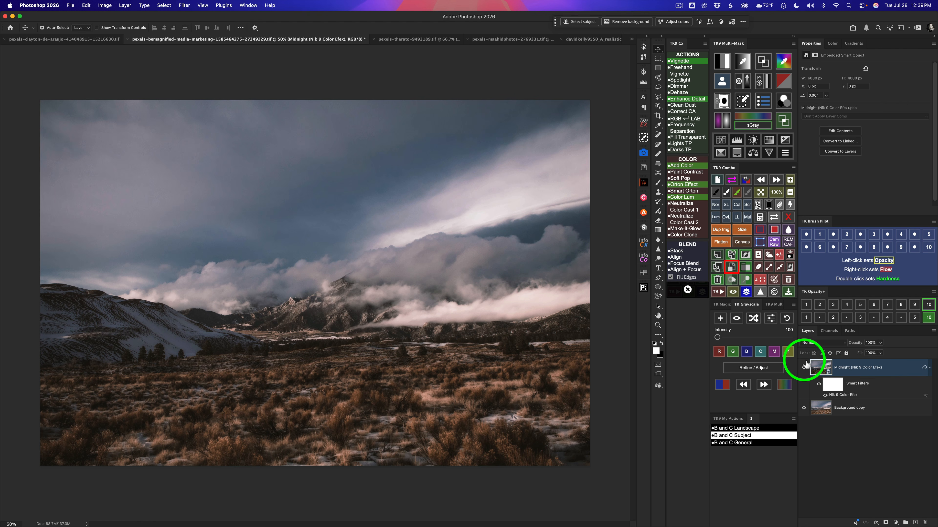
- Switch to the seaside silhouette document and hide its Midnight layer to view the original photo
left_click(79, 38)
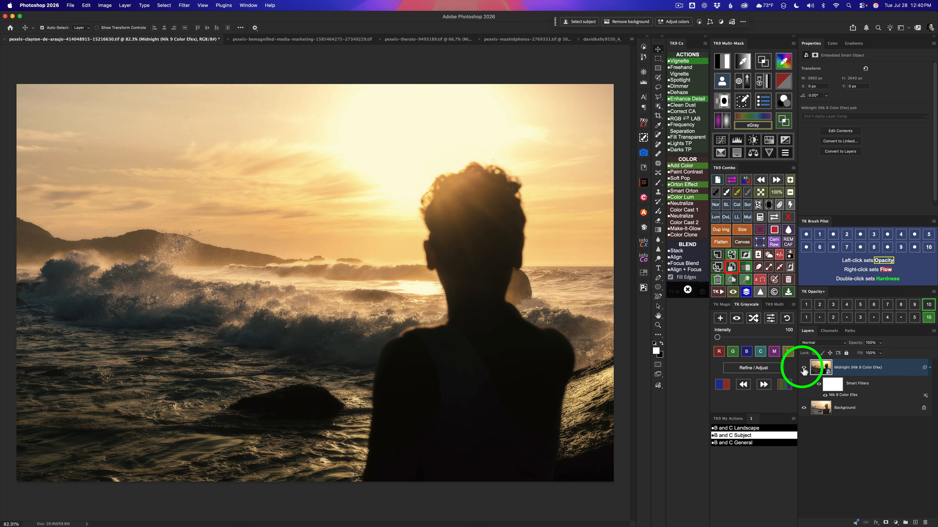
left_click(804, 368)
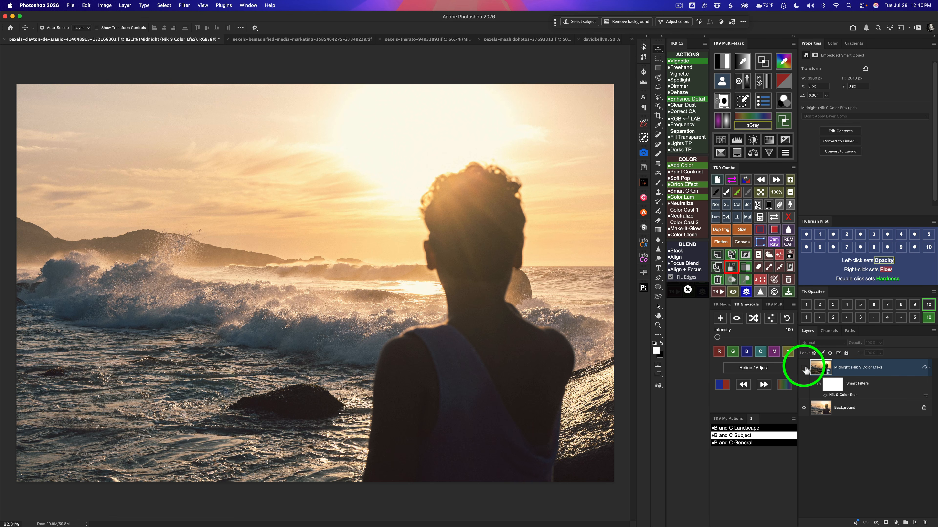